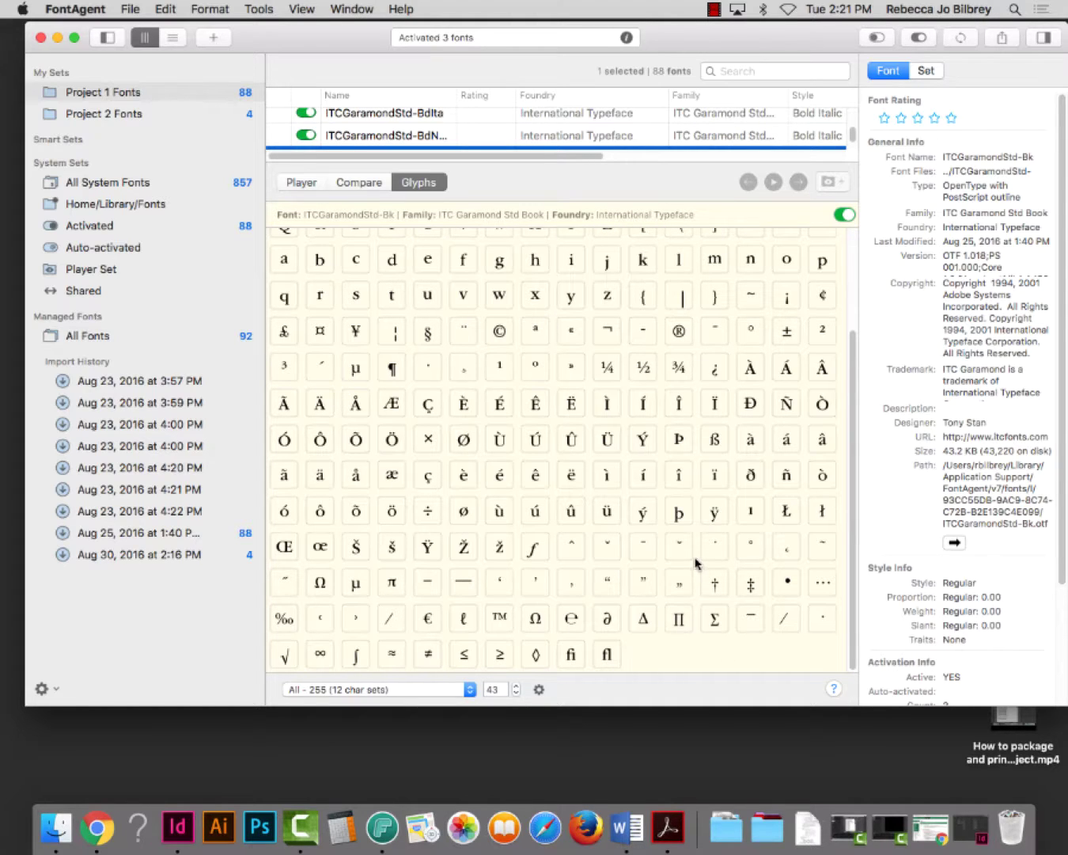
# Preview ITC Garamond Std Book as paragraph text in FontAgent, then close FontAgent.
pyautogui.click(301, 183)
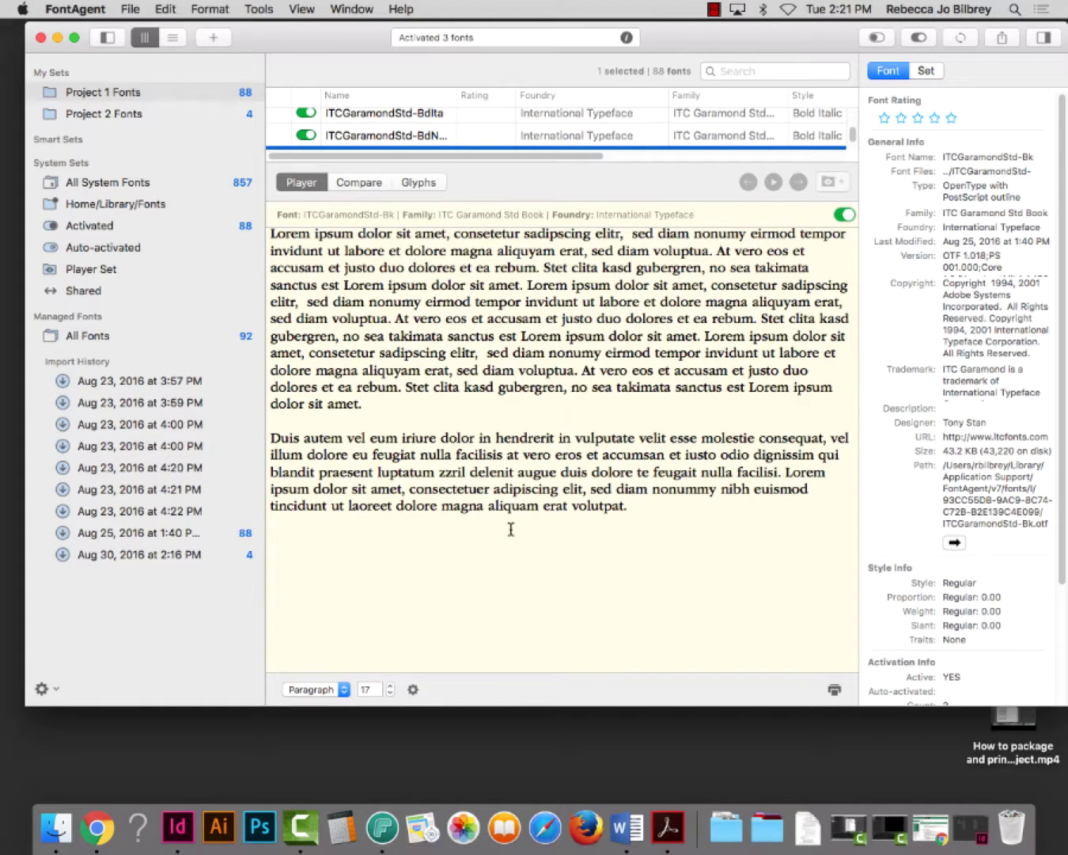
pyautogui.click(40, 39)
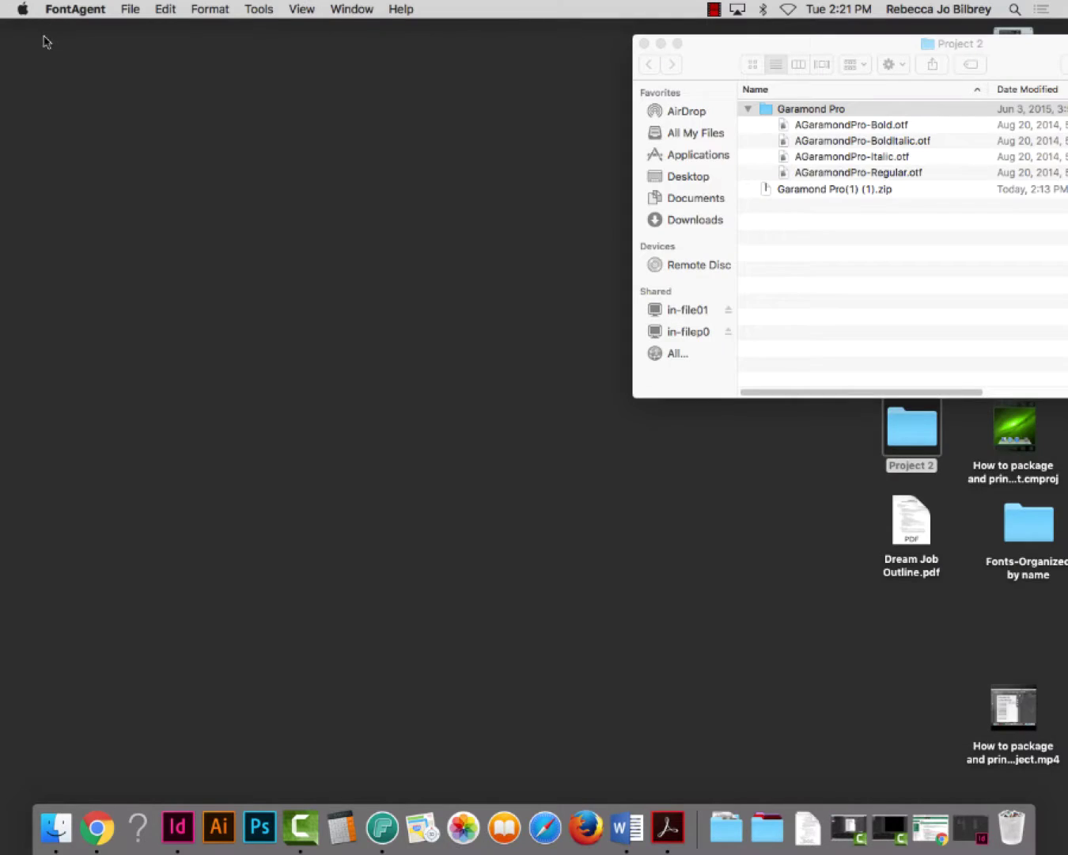
# Close the Project 2 folder and launch InDesign CC 2015 from the Applications folder.
pyautogui.click(644, 45)
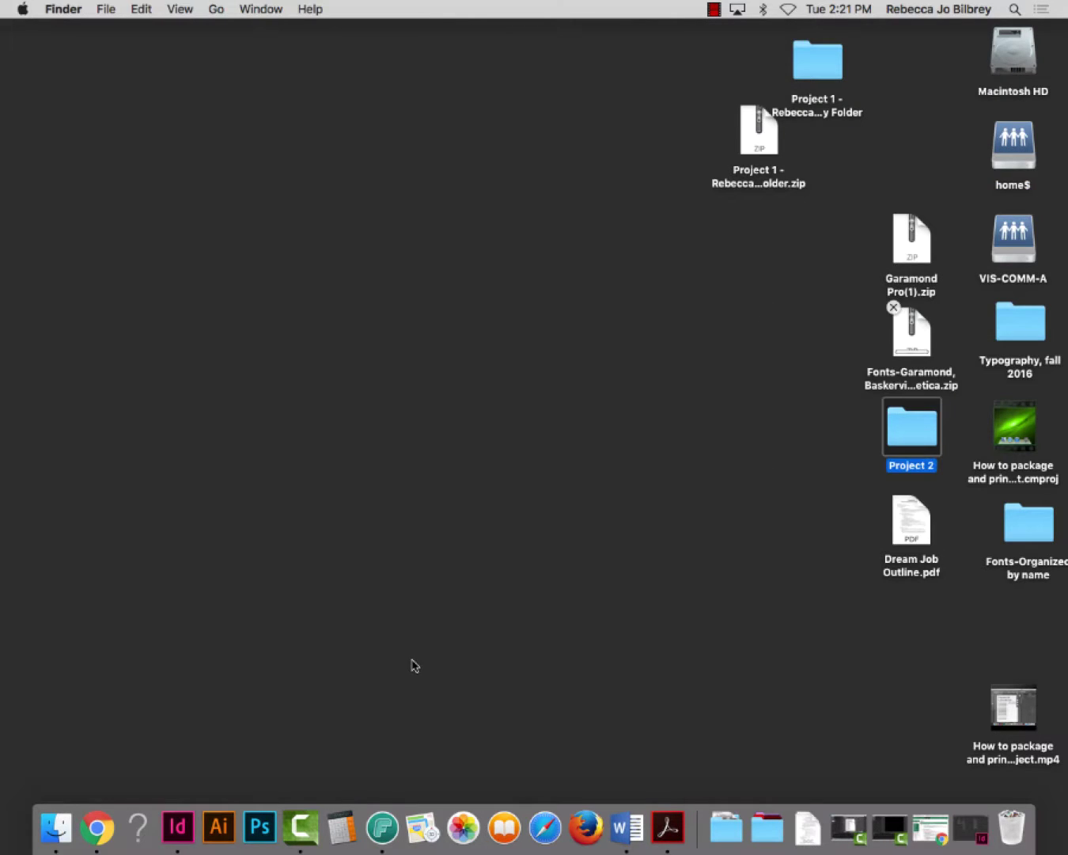
pyautogui.click(181, 833)
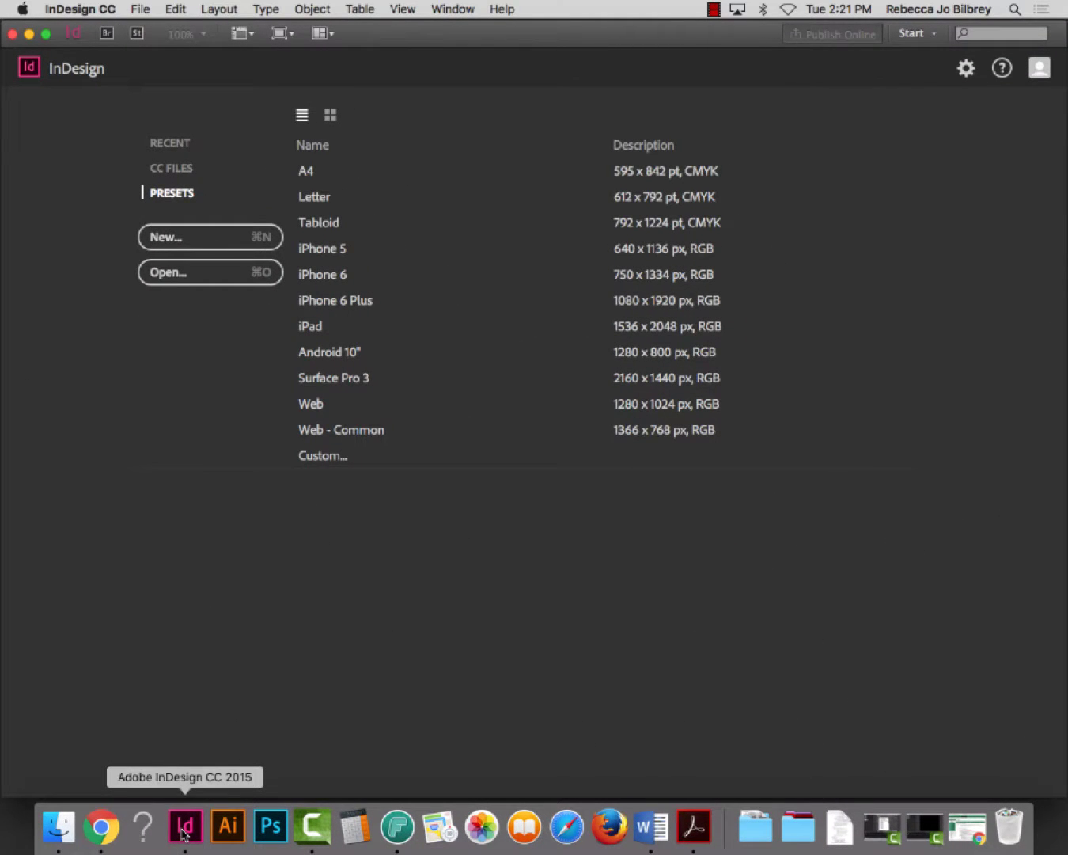
pyautogui.click(795, 839)
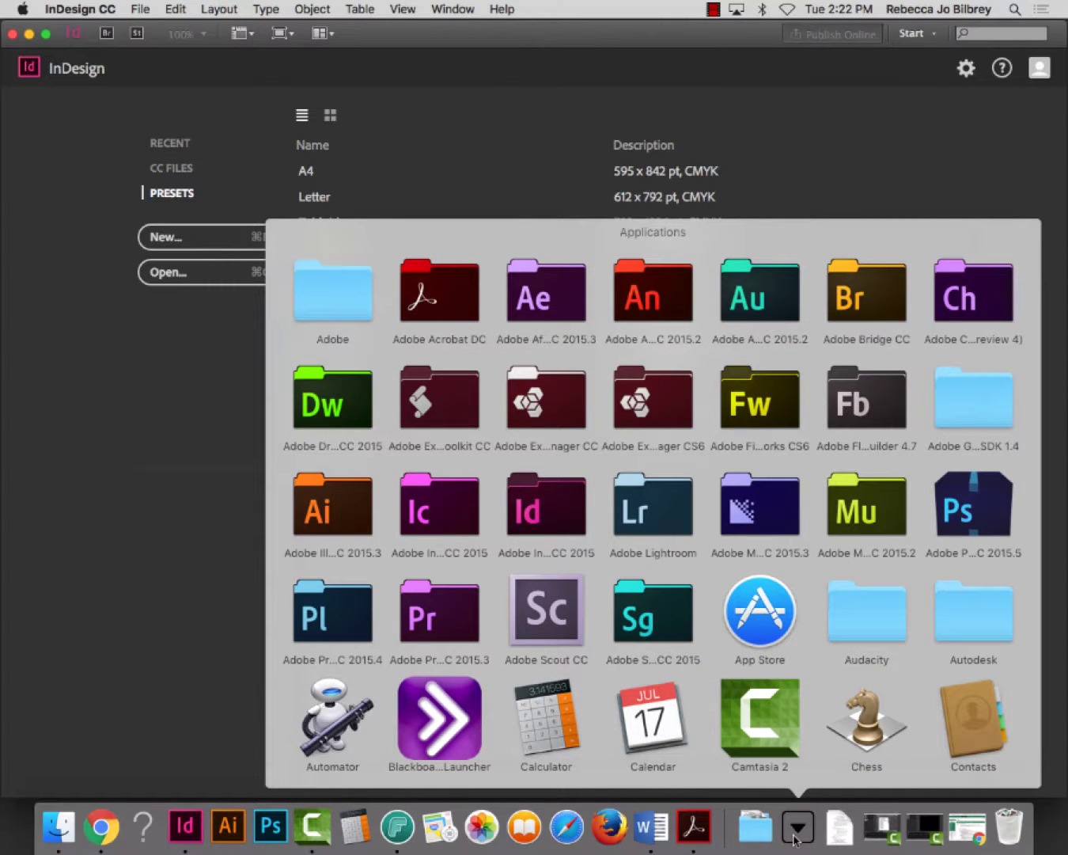
pyautogui.click(553, 511)
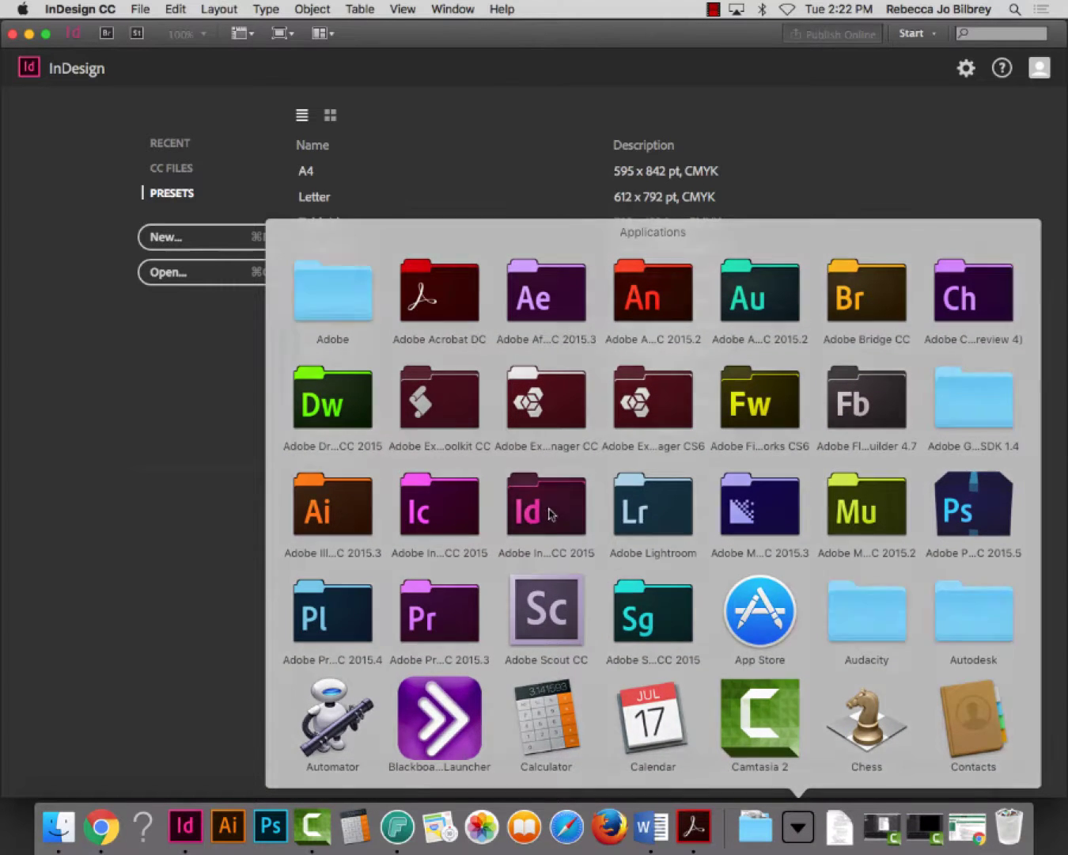
pyautogui.click(562, 515)
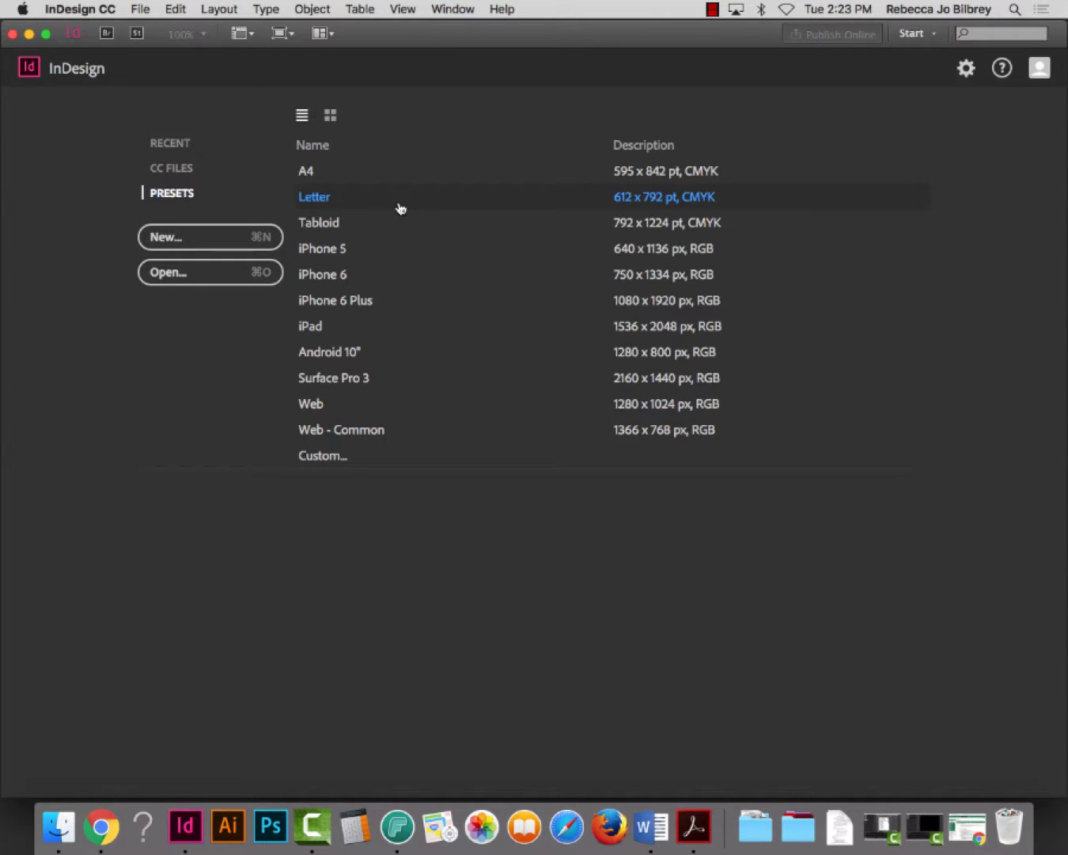
# Create a new Letter-size document from the start-screen preset and pick the Type tool.
pyautogui.click(321, 206)
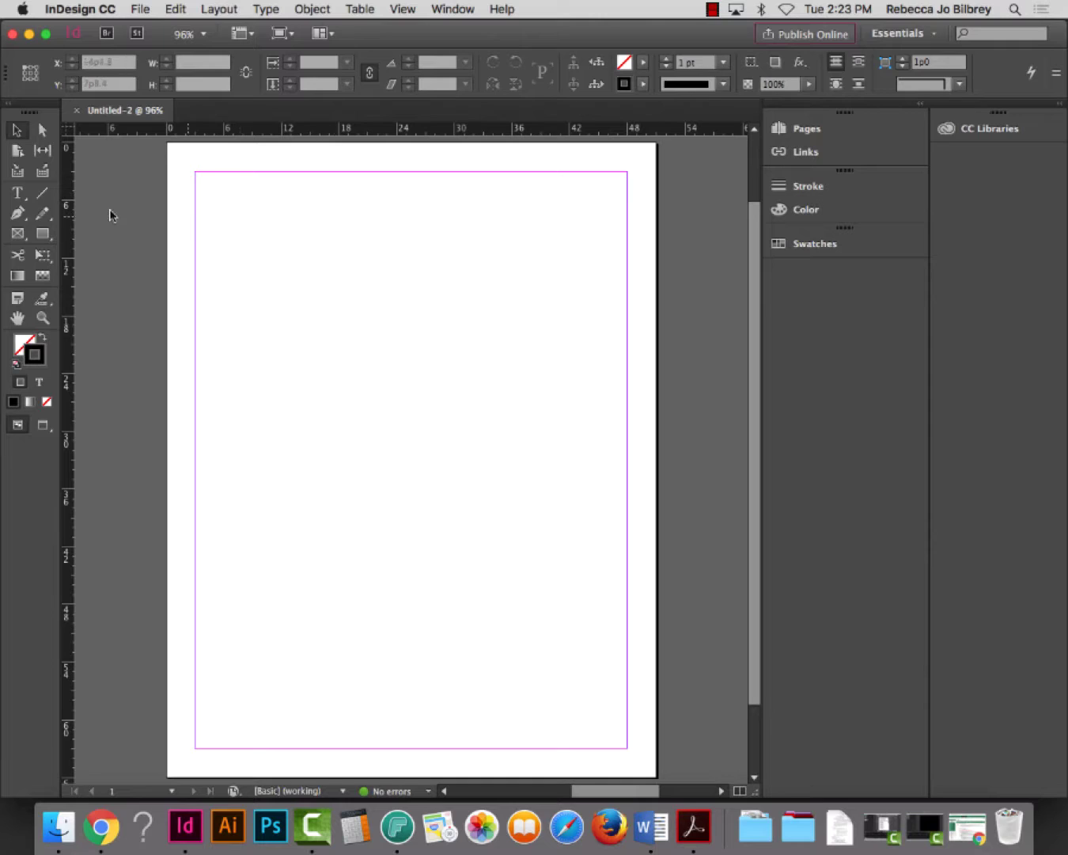
pyautogui.click(21, 192)
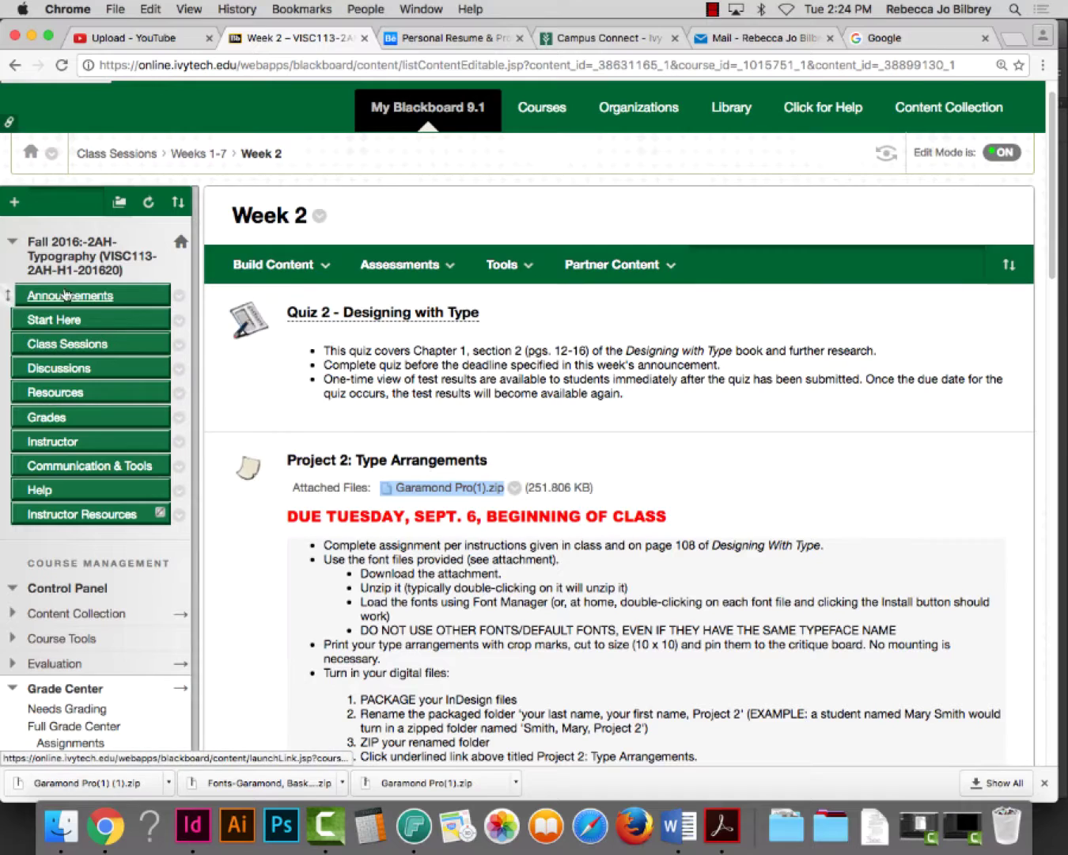
# Save Garamond text-Project 1.docx from Blackboard's Week 1 page, then minimize Chrome and InDesign.
pyautogui.click(195, 153)
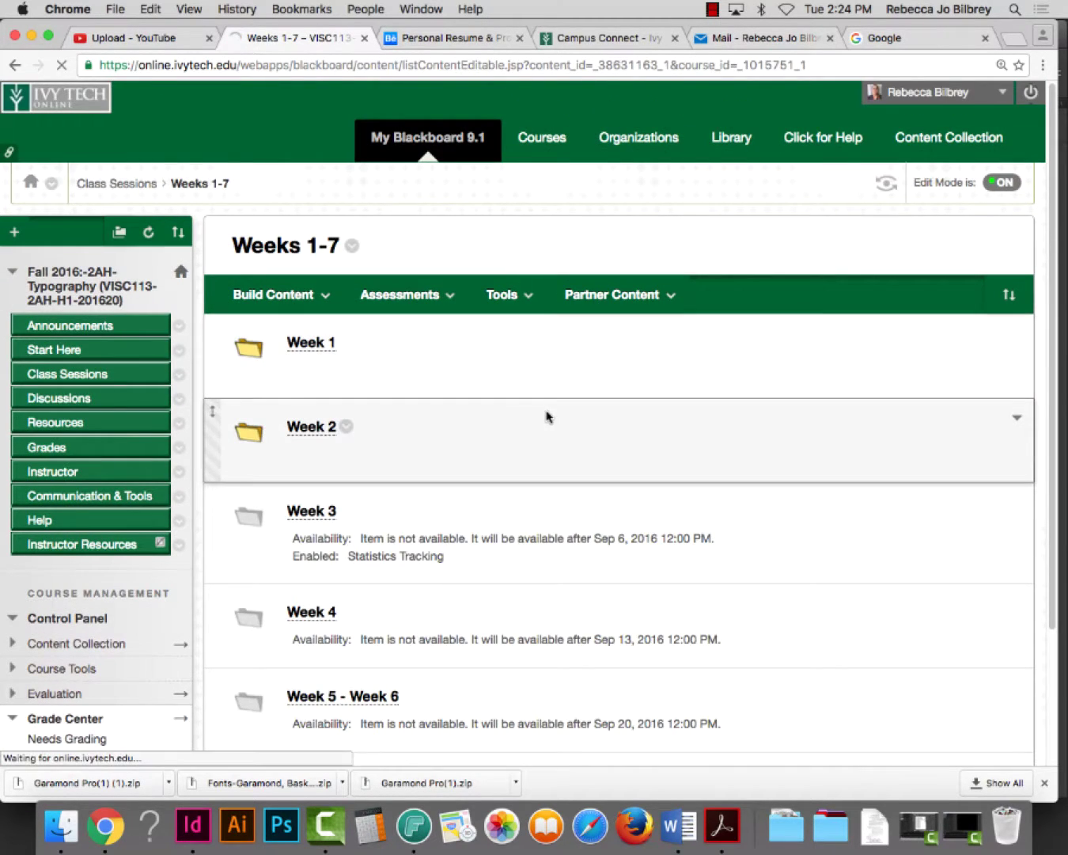
pyautogui.scroll(-5, 478, 415)
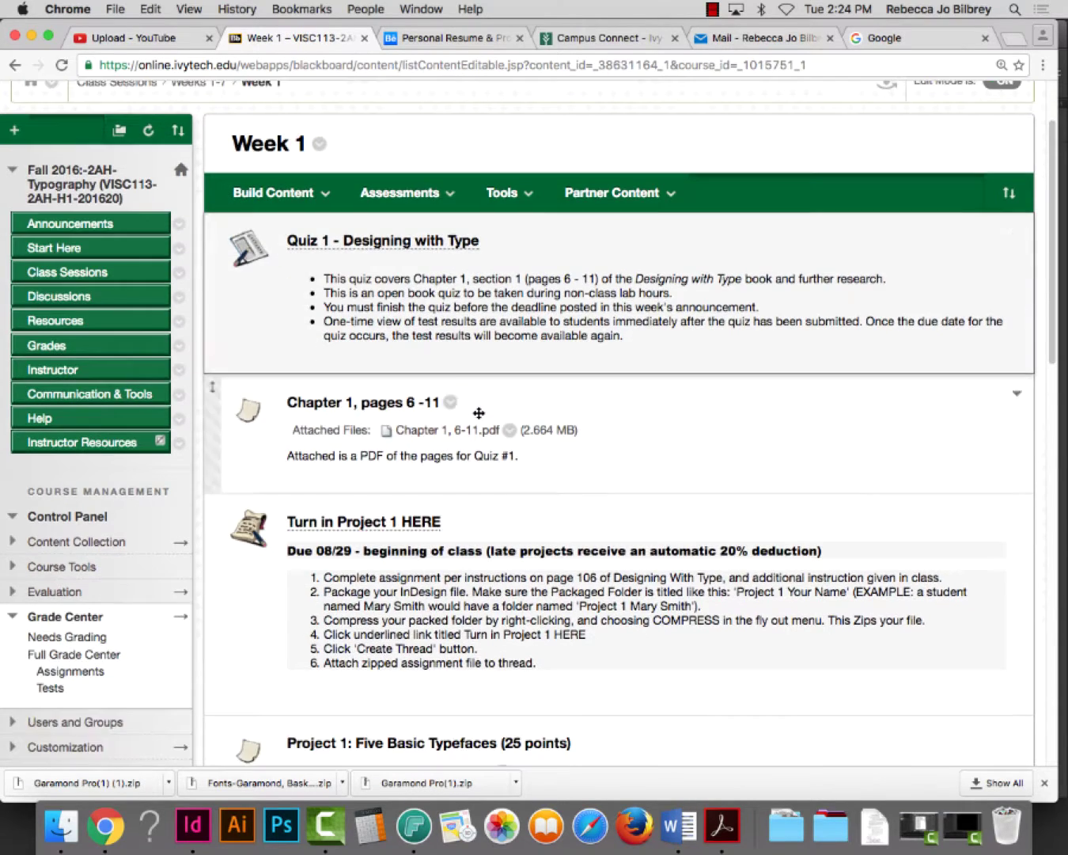
pyautogui.scroll(-10, 478, 416)
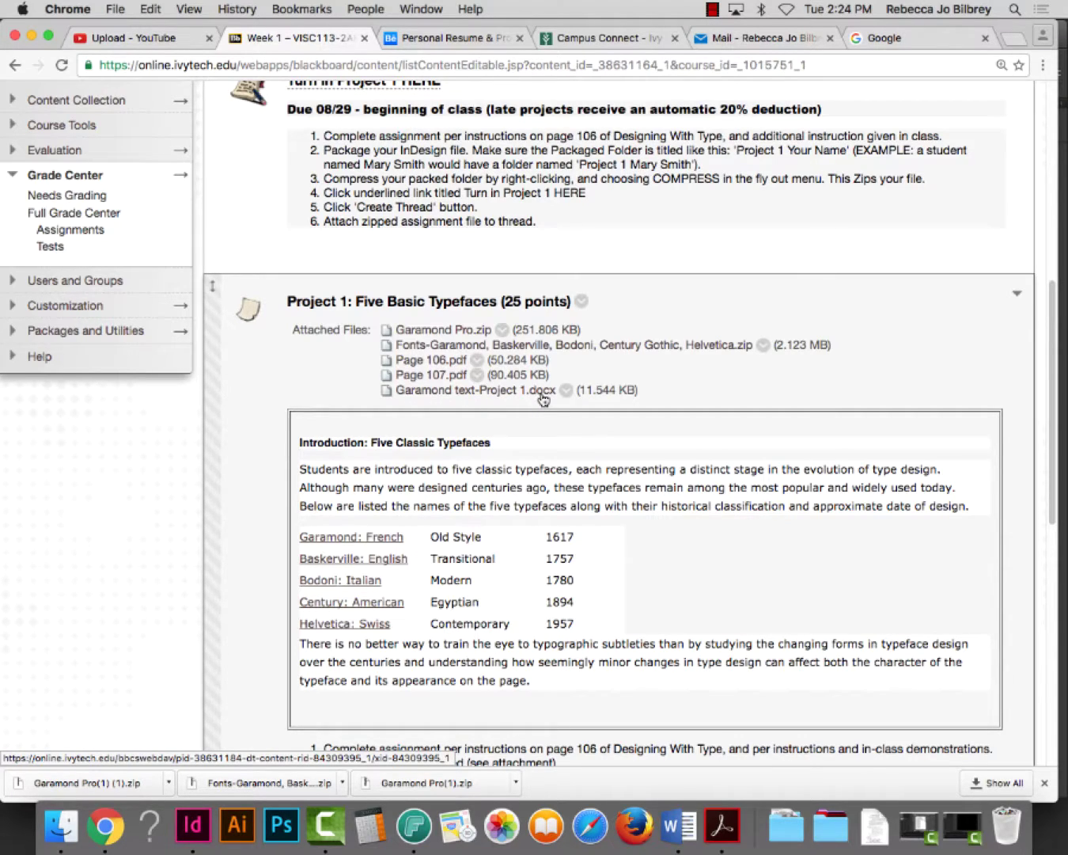
pyautogui.rightClick(493, 393)
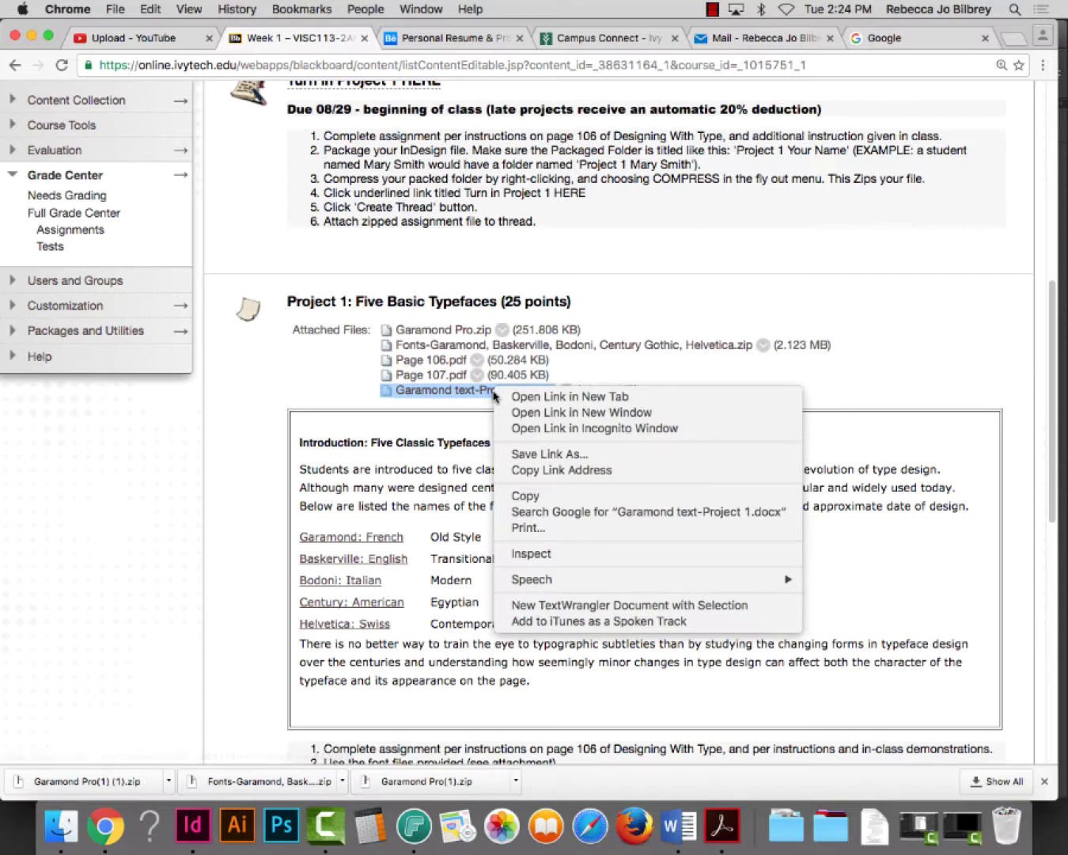
pyautogui.click(547, 459)
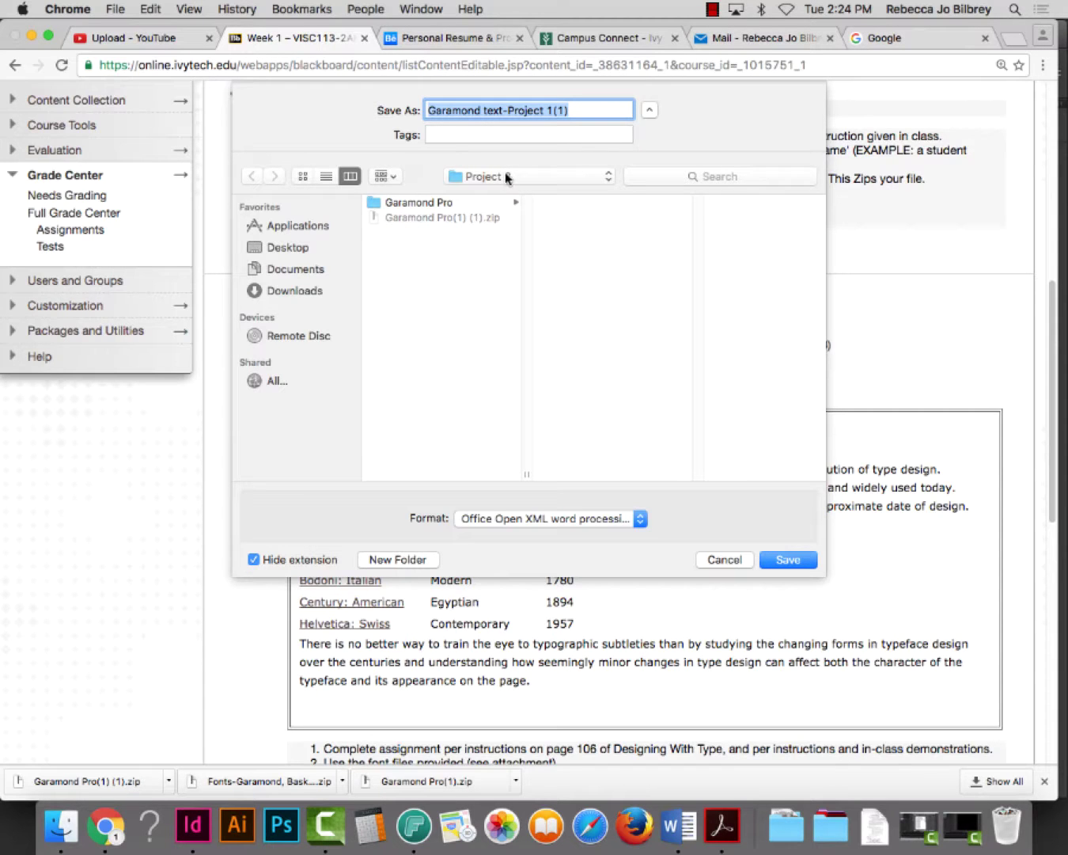
pyautogui.press('Return')
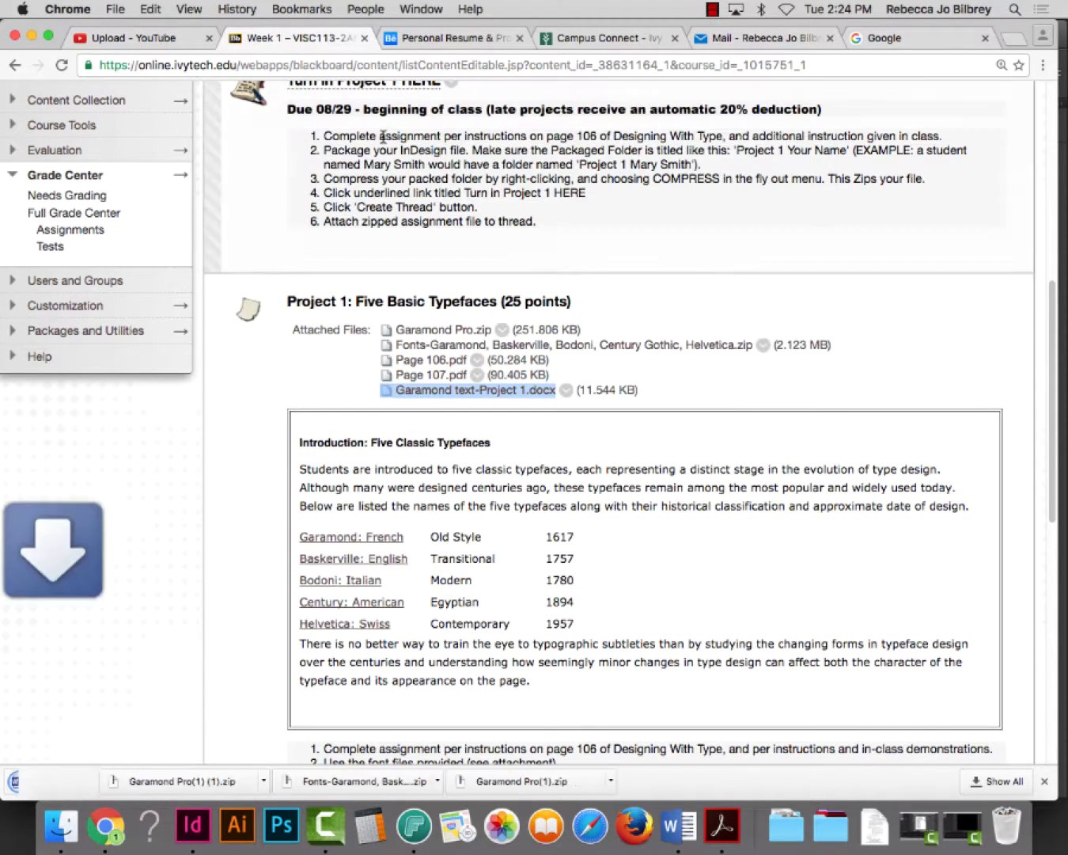
pyautogui.click(33, 36)
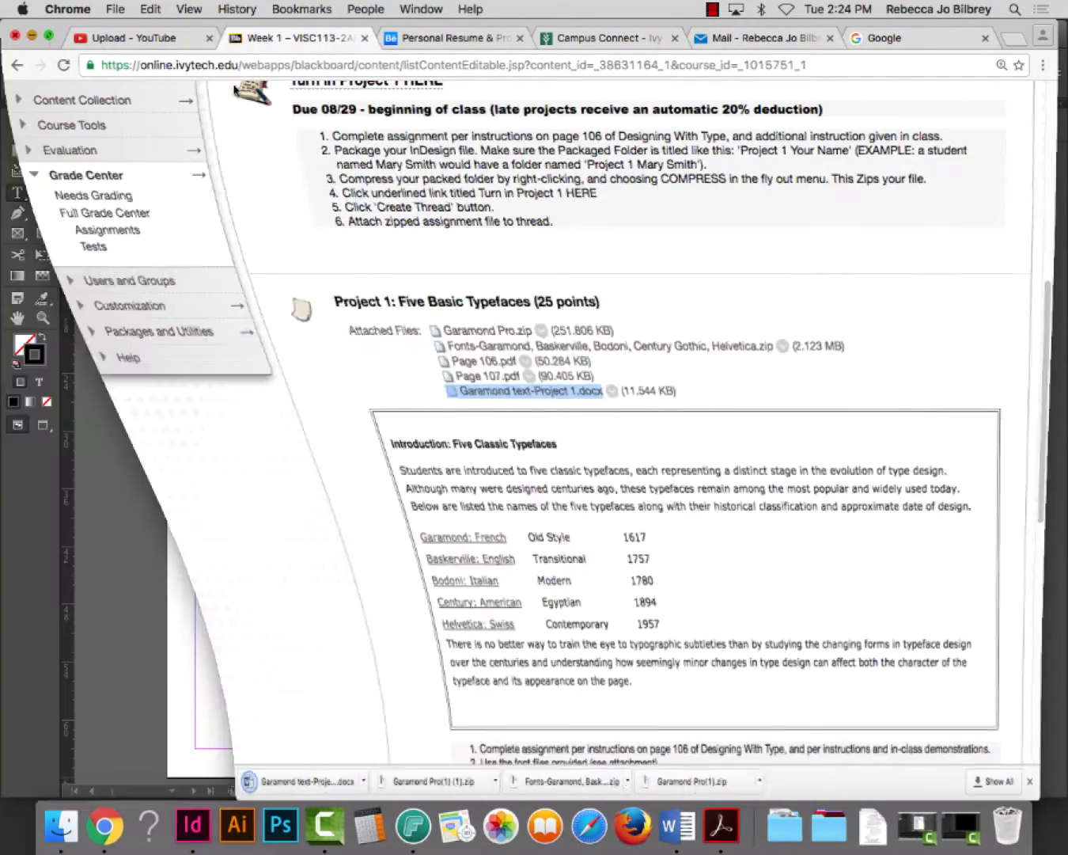
pyautogui.click(35, 34)
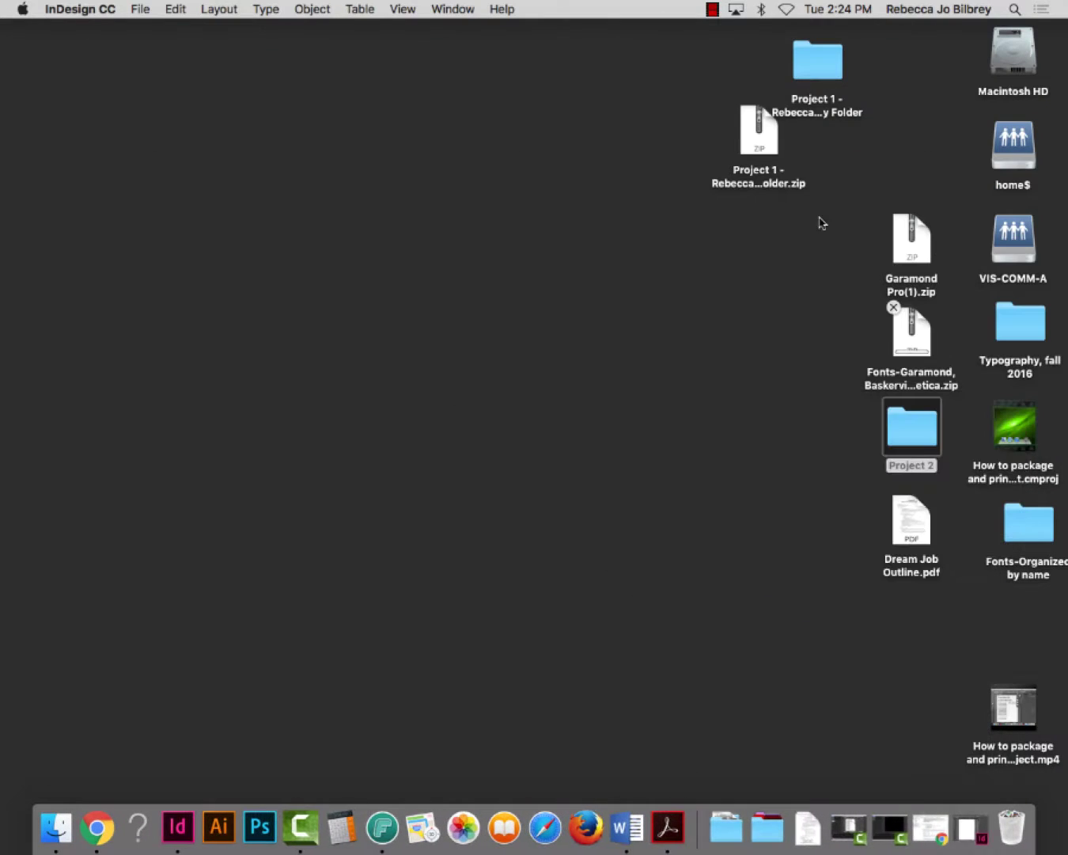
# Check the downloaded docx in Project 2, then return to Untitled-2 with the Type tool.
pyautogui.doubleClick(912, 439)
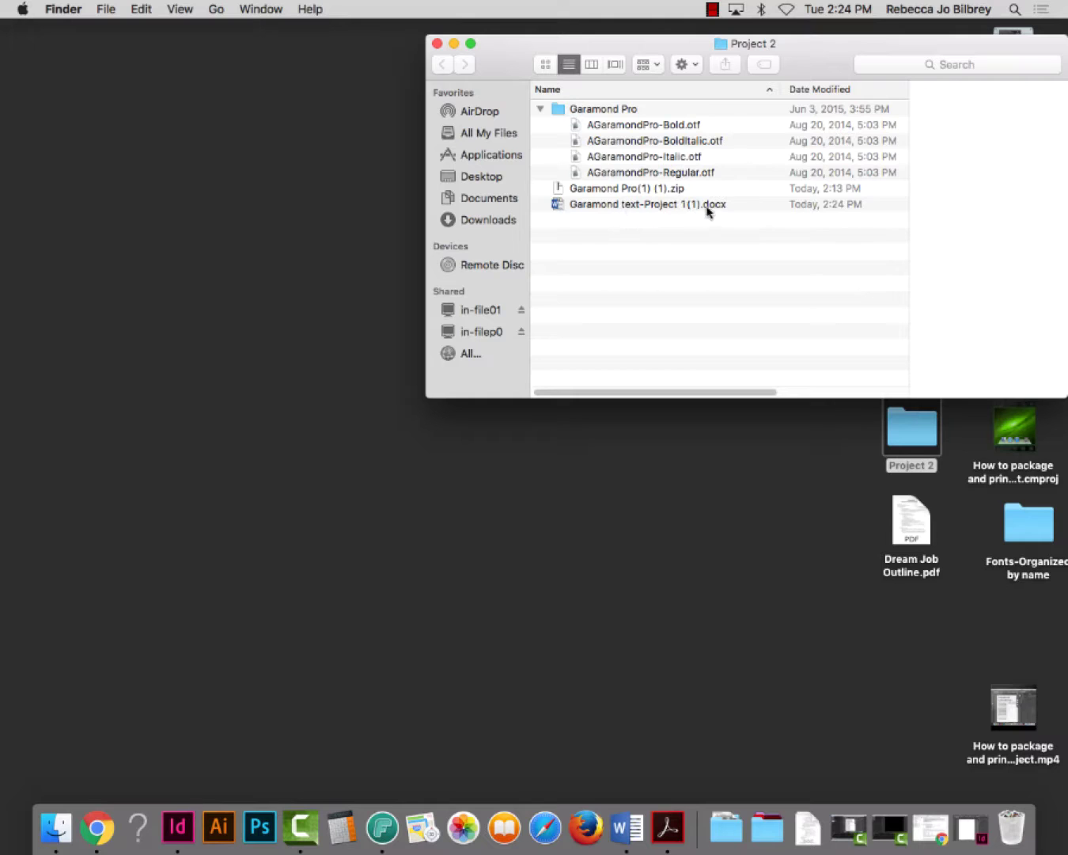
pyautogui.click(438, 44)
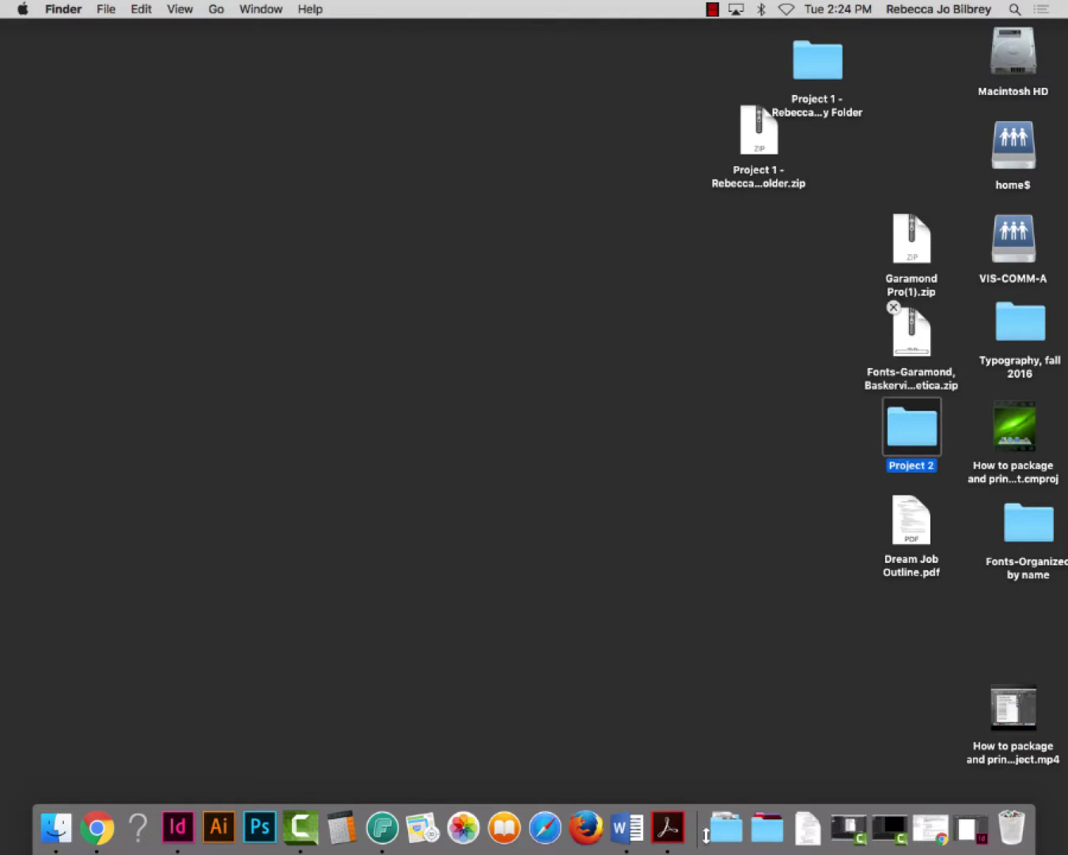
pyautogui.click(182, 836)
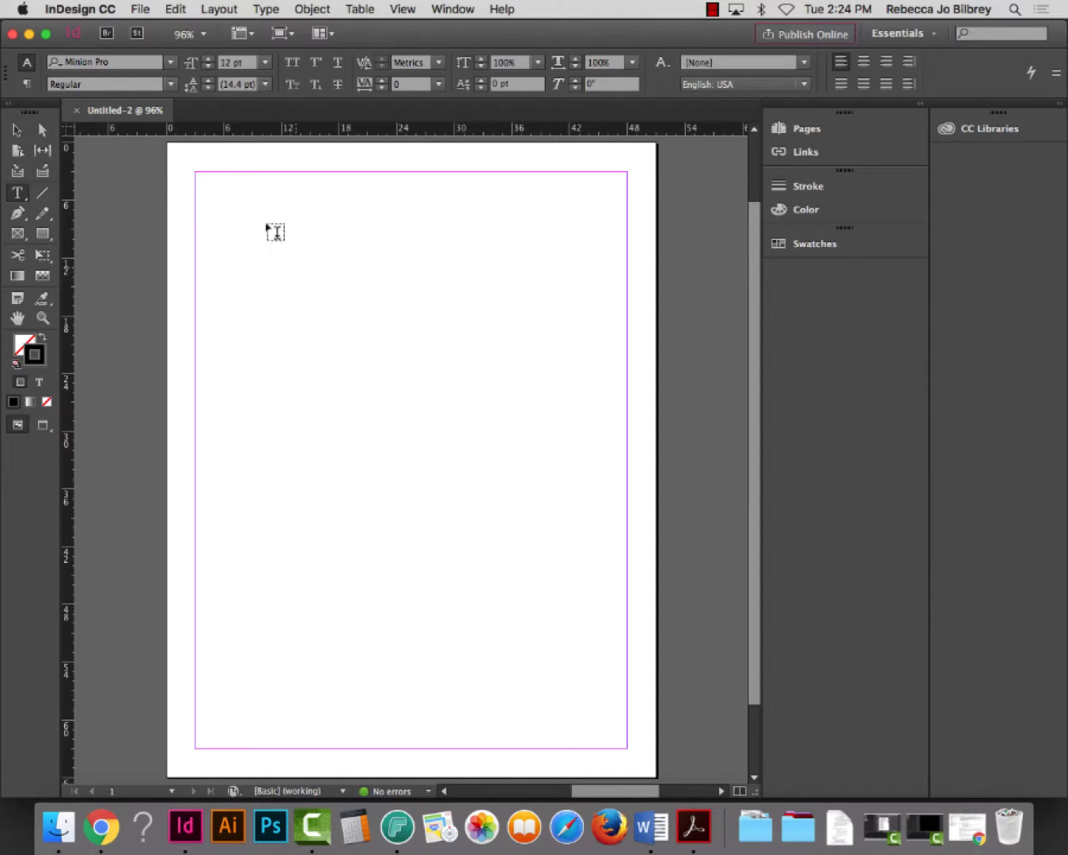
pyautogui.press('super+shift+i')
pyautogui.click(17, 195)
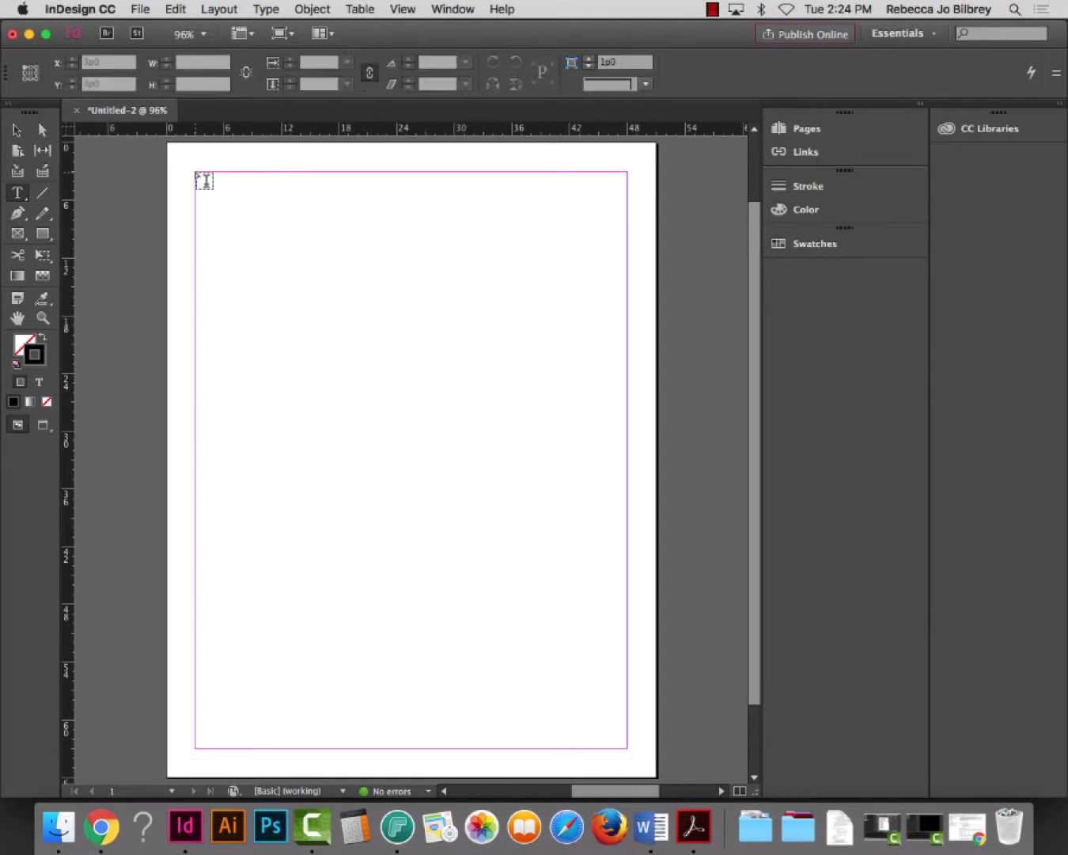
# Draw an empty text frame starting at the page's top-left margin corner.
pyautogui.moveTo(196, 173); pyautogui.dragTo(396, 445)
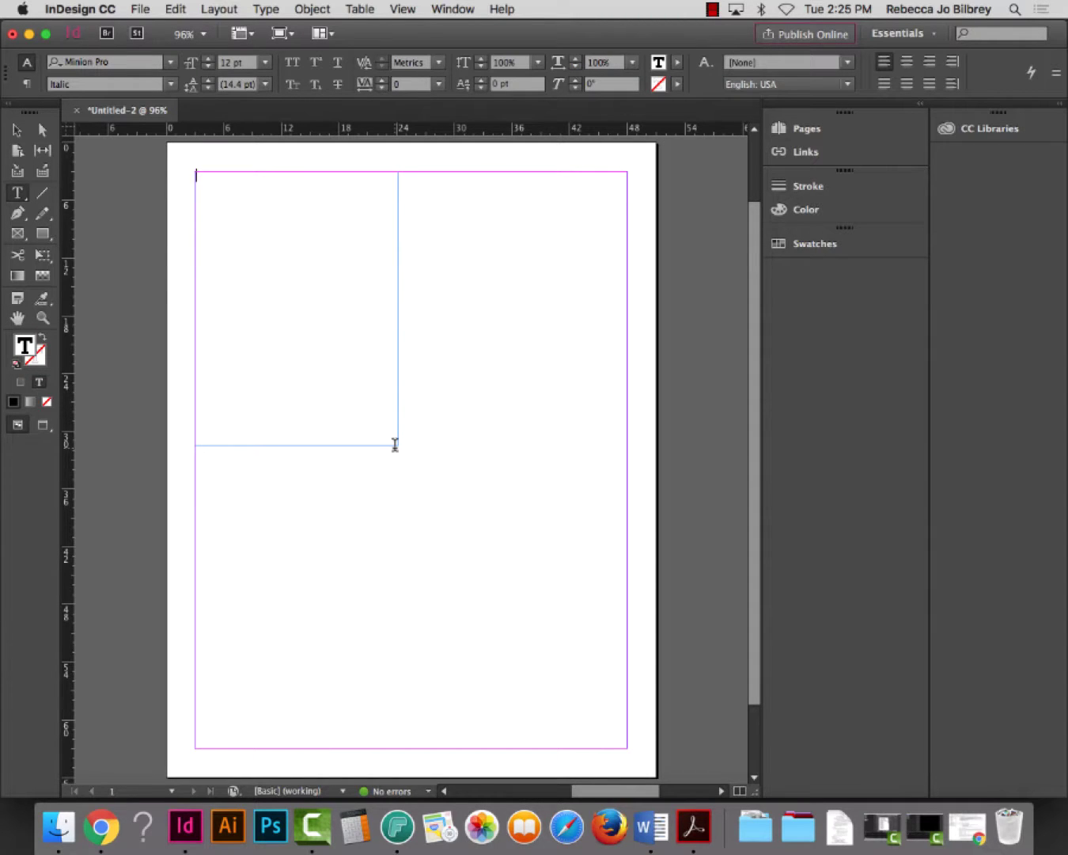
pyautogui.click(155, 7)
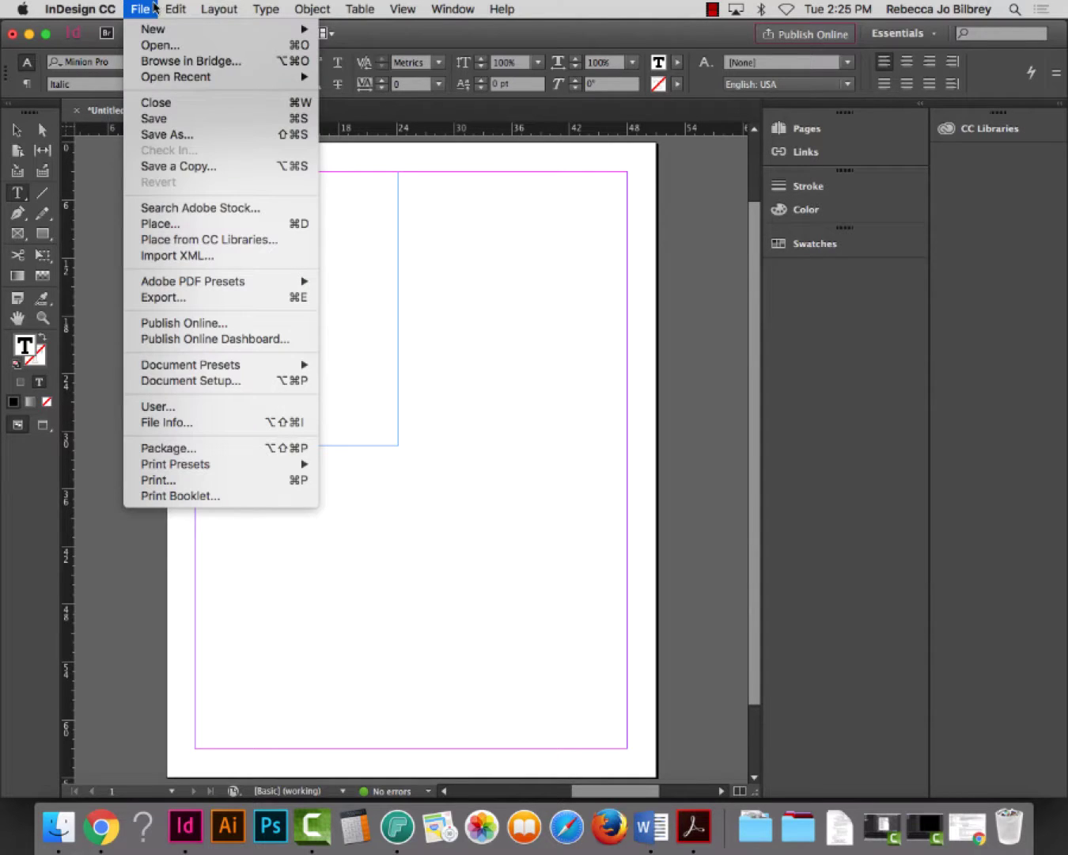
# Place Garamond text-Project 1(1).docx from Desktop > Project 2 into the frame, dismissing Missing Fonts.
pyautogui.click(177, 228)
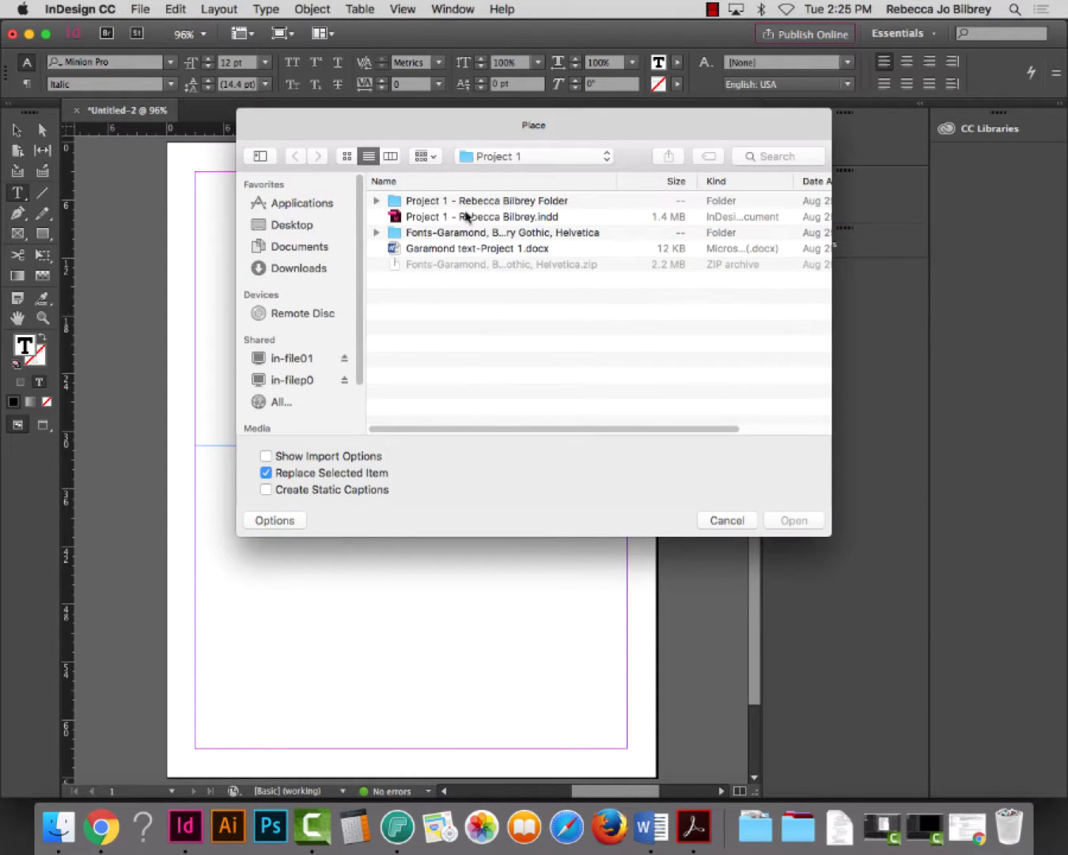
pyautogui.click(283, 226)
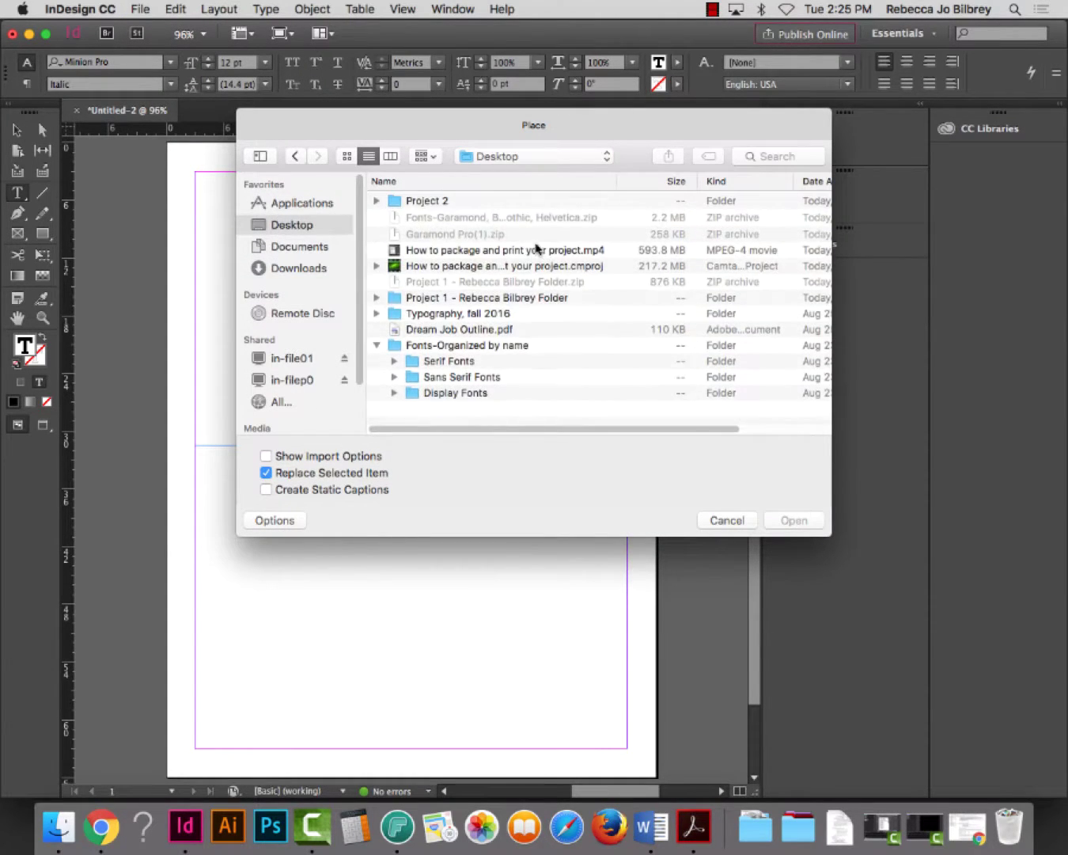
pyautogui.doubleClick(432, 202)
pyautogui.click(435, 203)
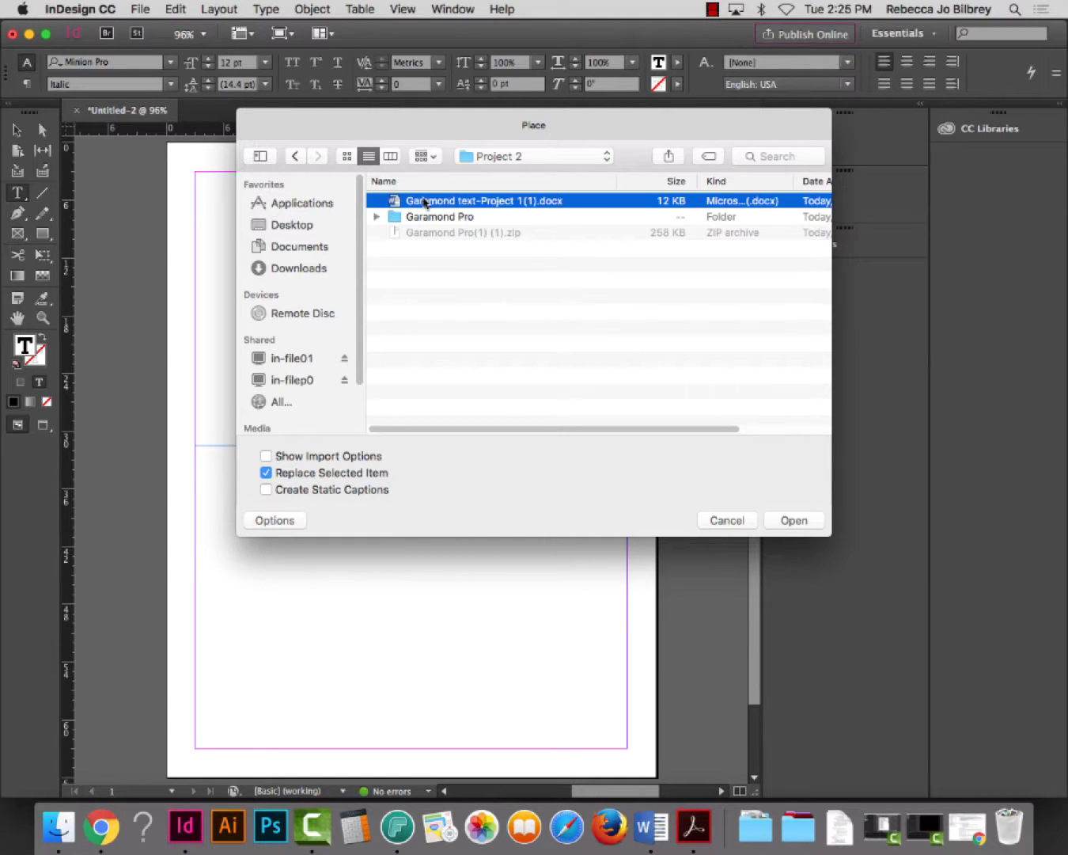
pyautogui.click(794, 521)
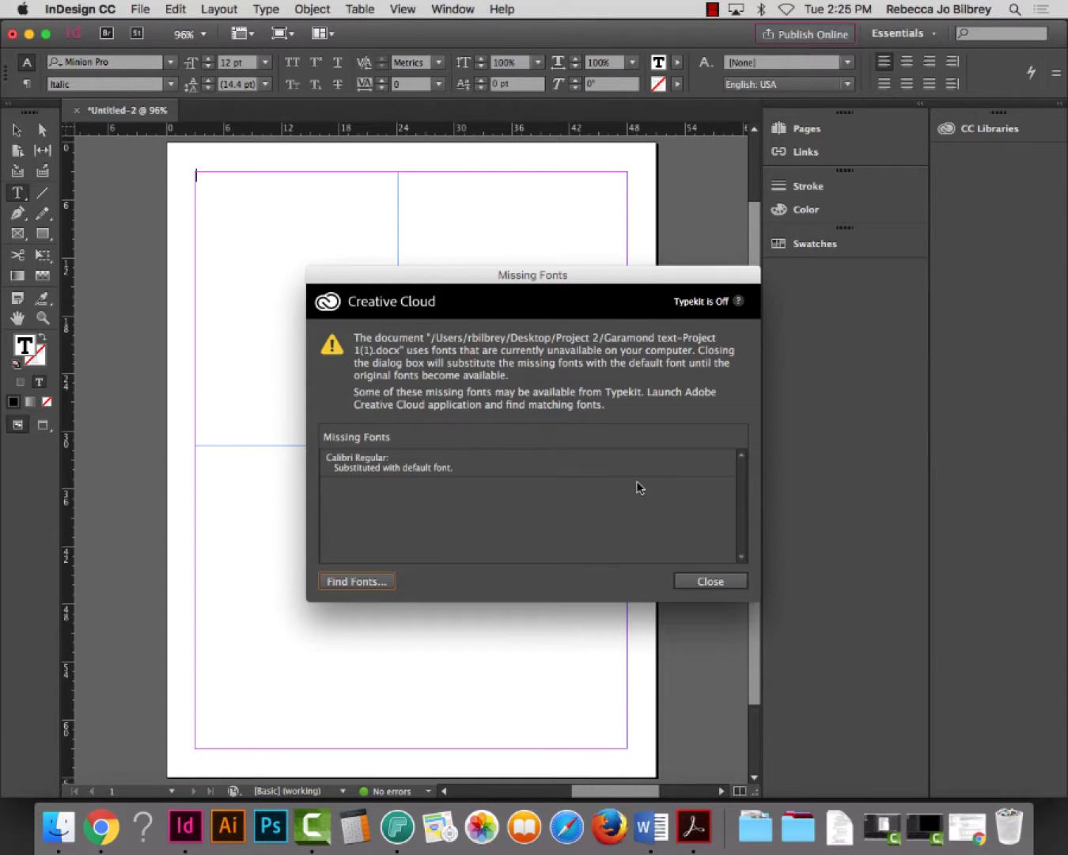
pyautogui.click(723, 586)
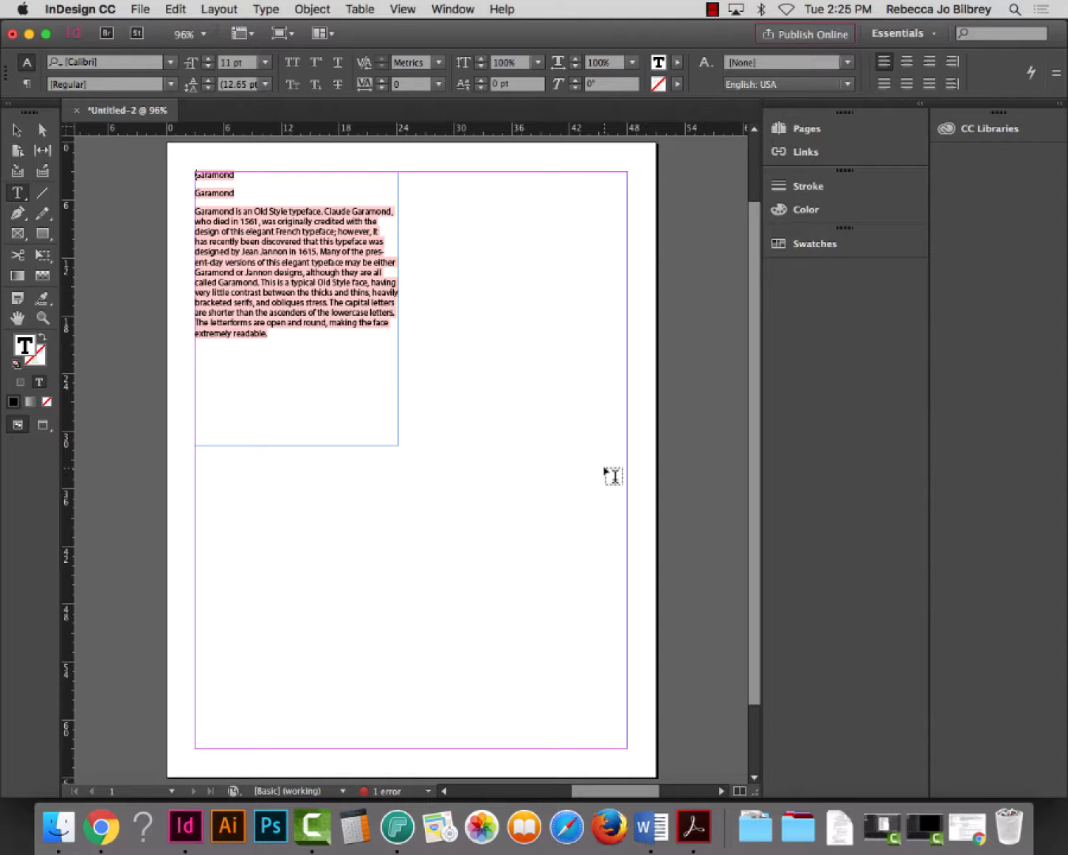
# Zoom in on the text frame and collapse the side panels for a wider view.
pyautogui.click(42, 317)
pyautogui.moveTo(164, 155); pyautogui.dragTo(474, 516)
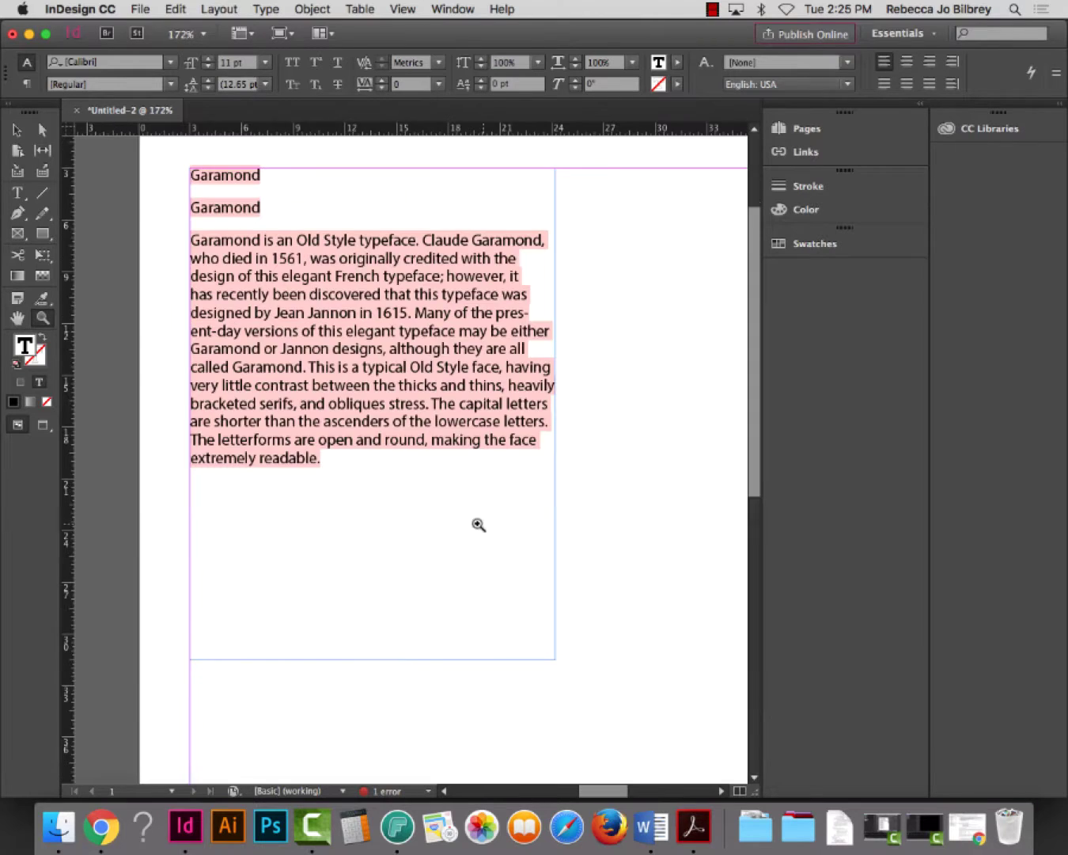
pyautogui.click(18, 193)
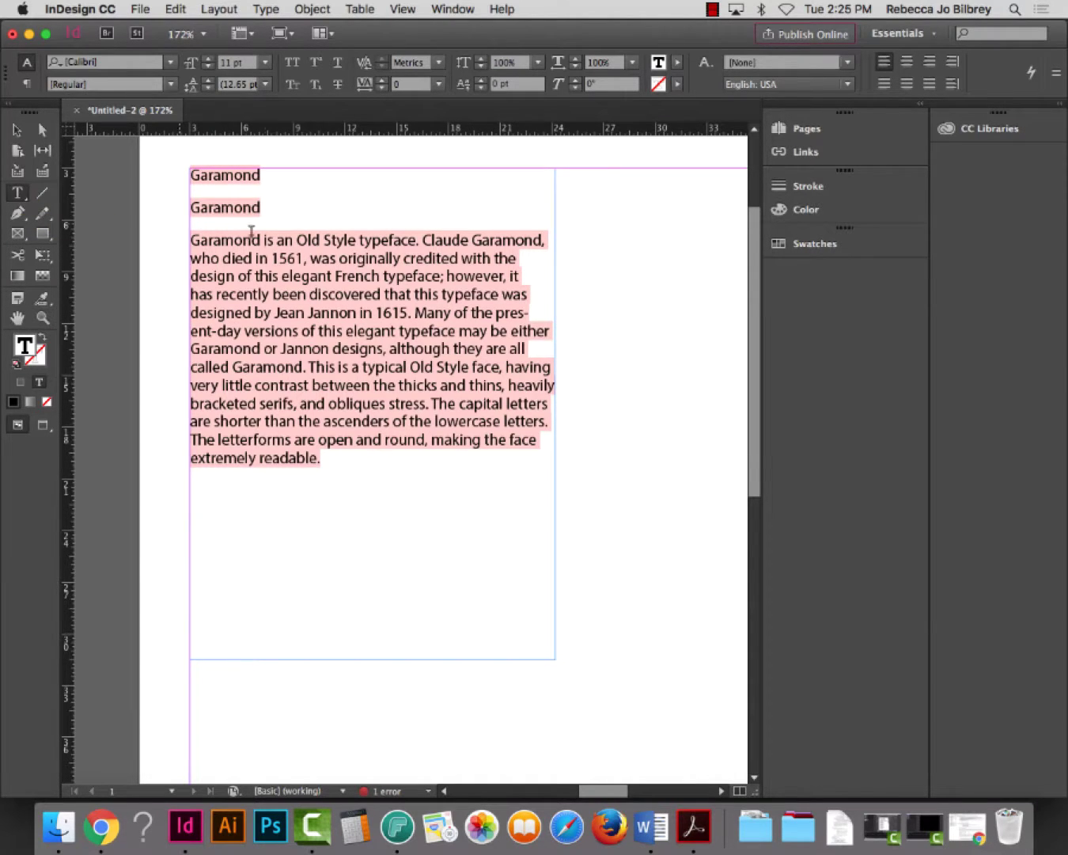
pyautogui.click(43, 317)
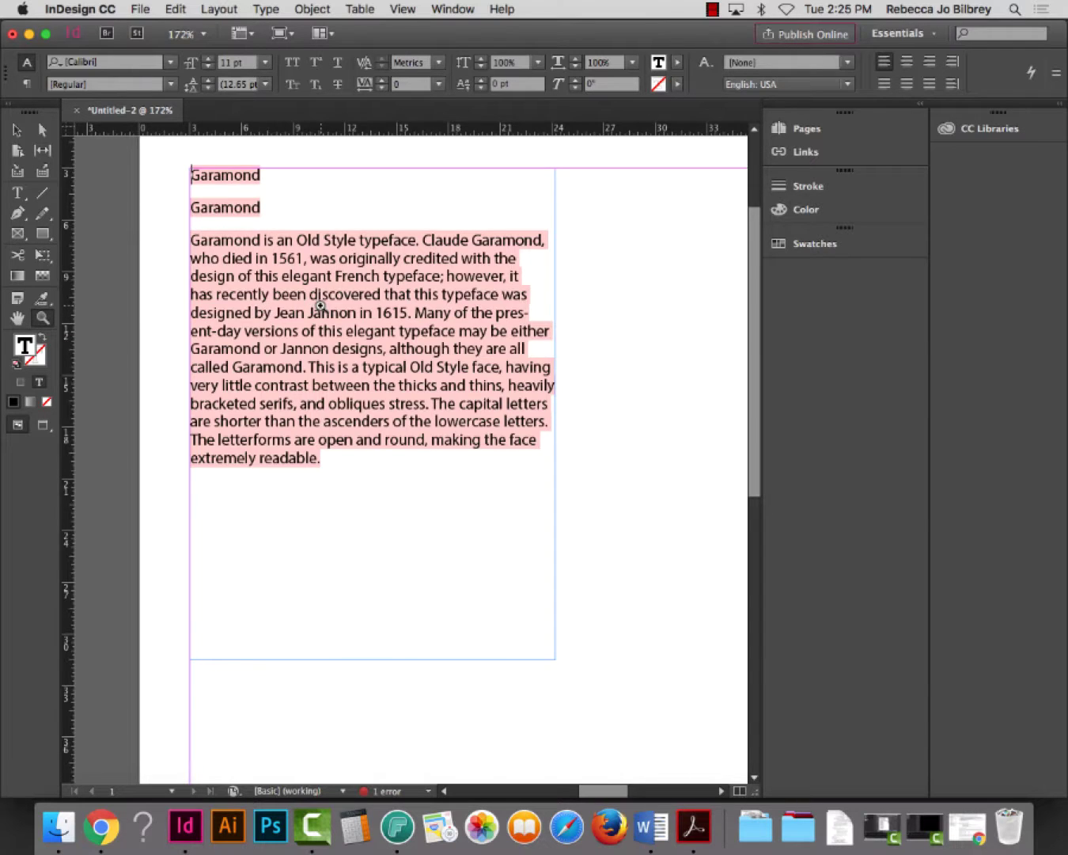
pyautogui.press('super+equal')
pyautogui.press('super+equal')
pyautogui.press('super+equal')
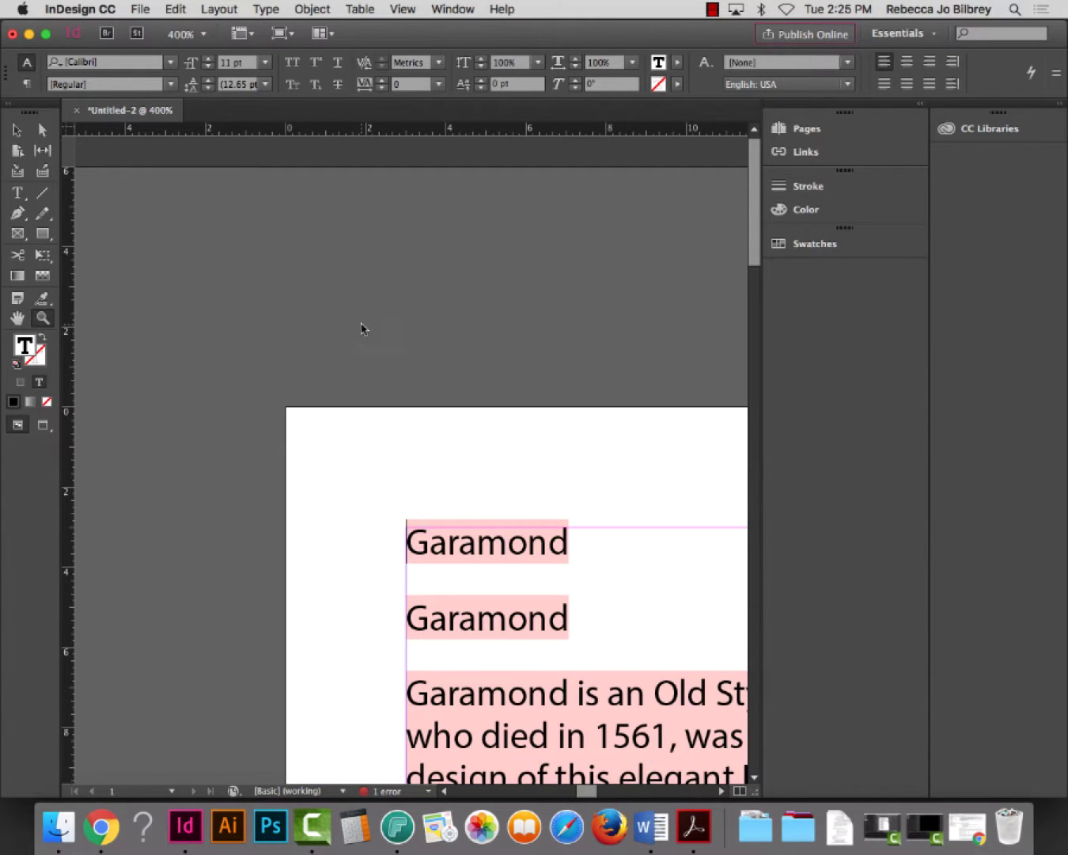
pyautogui.press('super+0')
pyautogui.moveTo(175, 153); pyautogui.dragTo(434, 477)
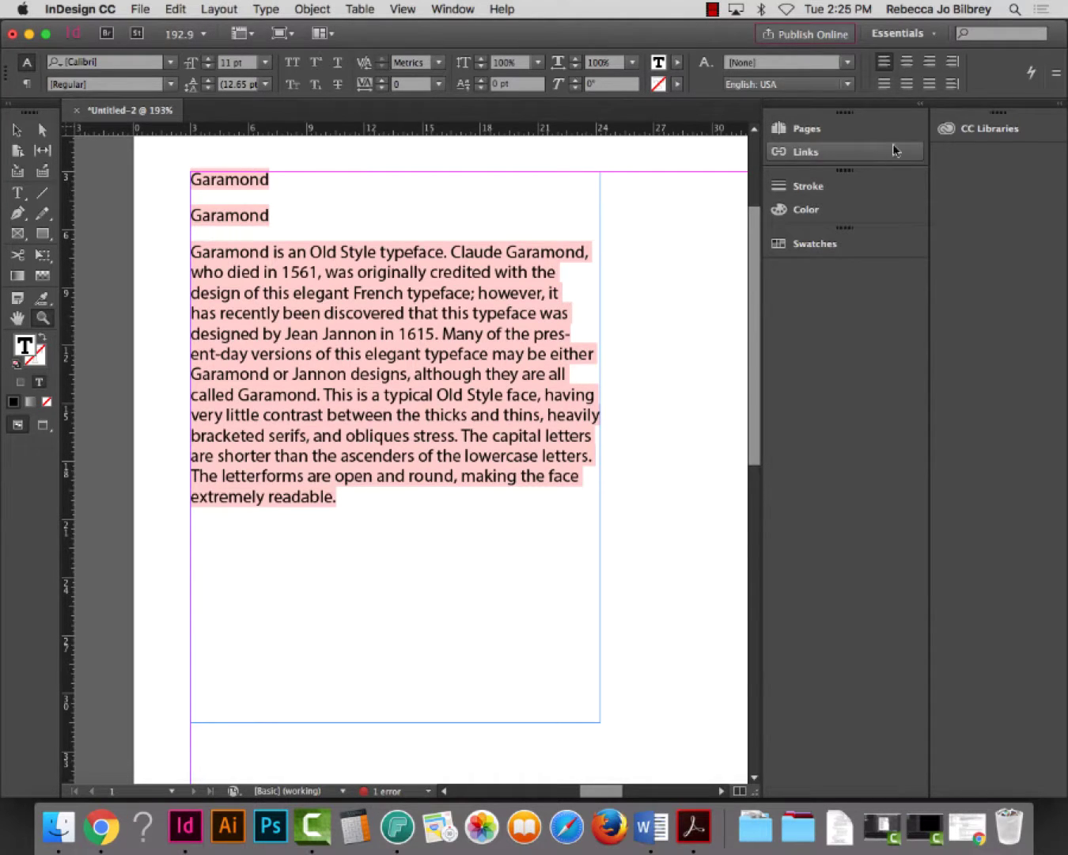
pyautogui.moveTo(929, 147); pyautogui.dragTo(1065, 175)
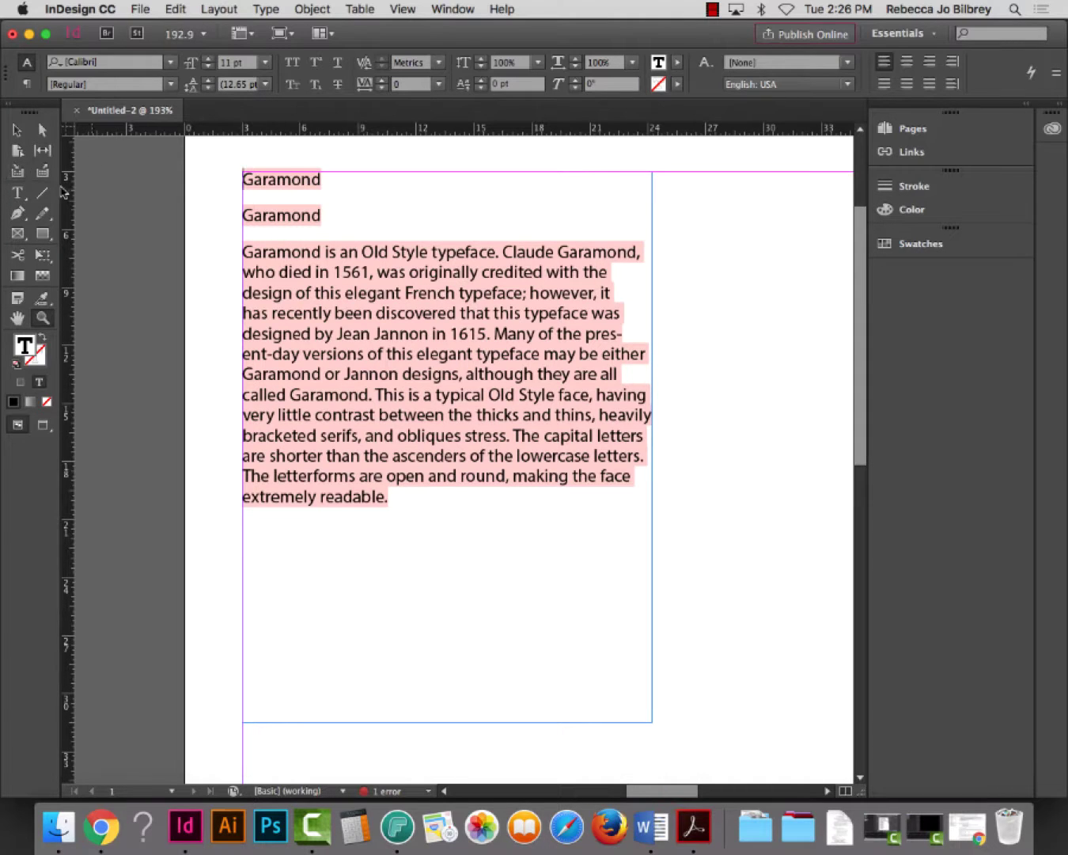
# Select the entire placed story inside the text frame.
pyautogui.click(19, 192)
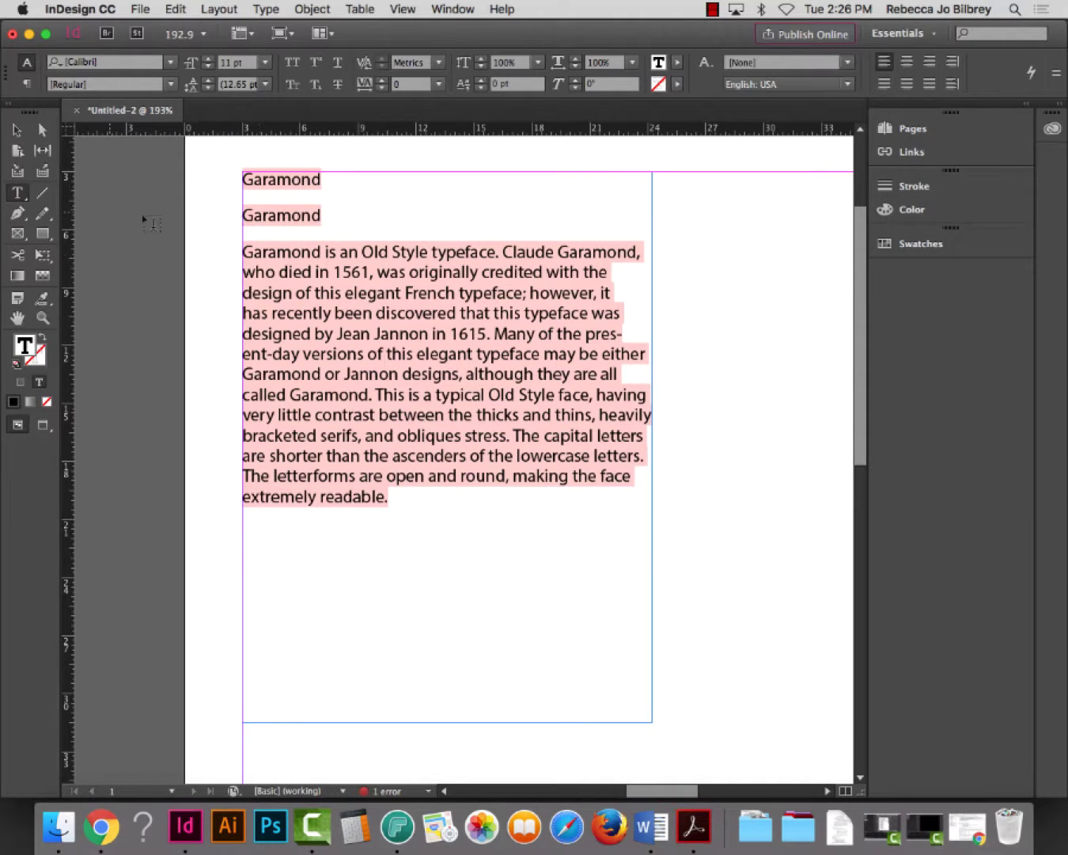
pyautogui.click(16, 130)
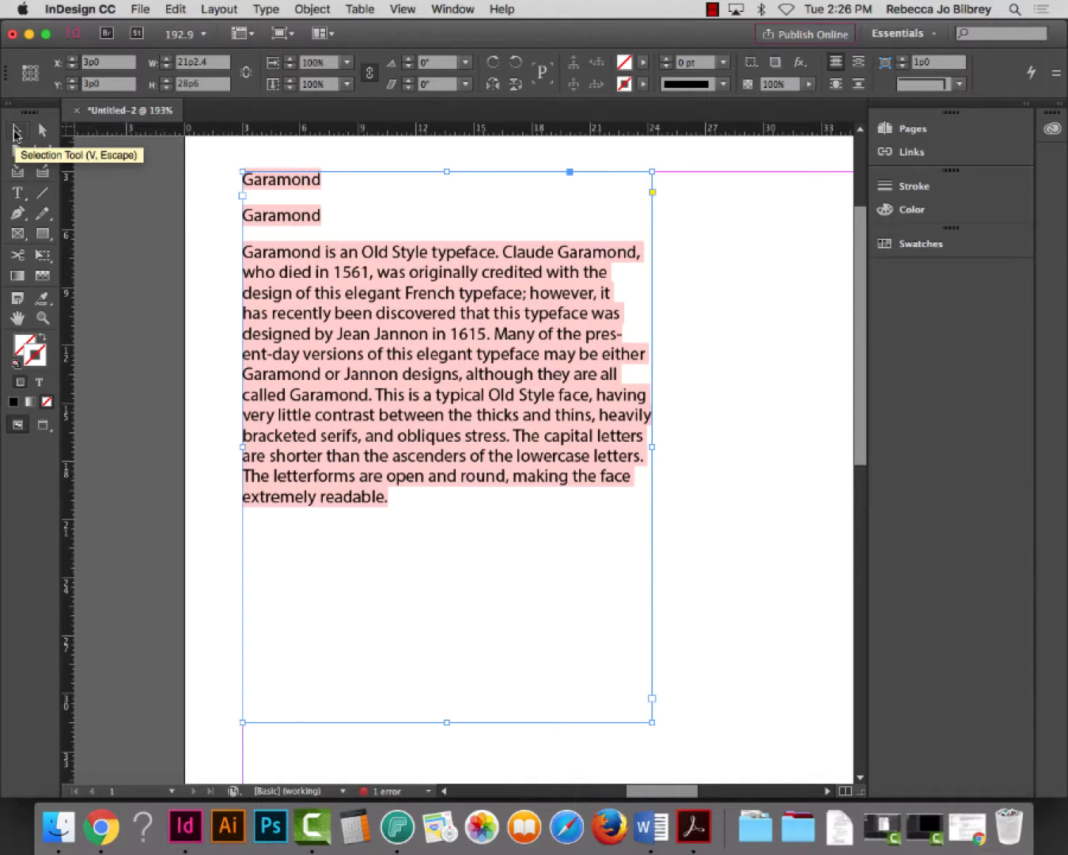
pyautogui.doubleClick(402, 354)
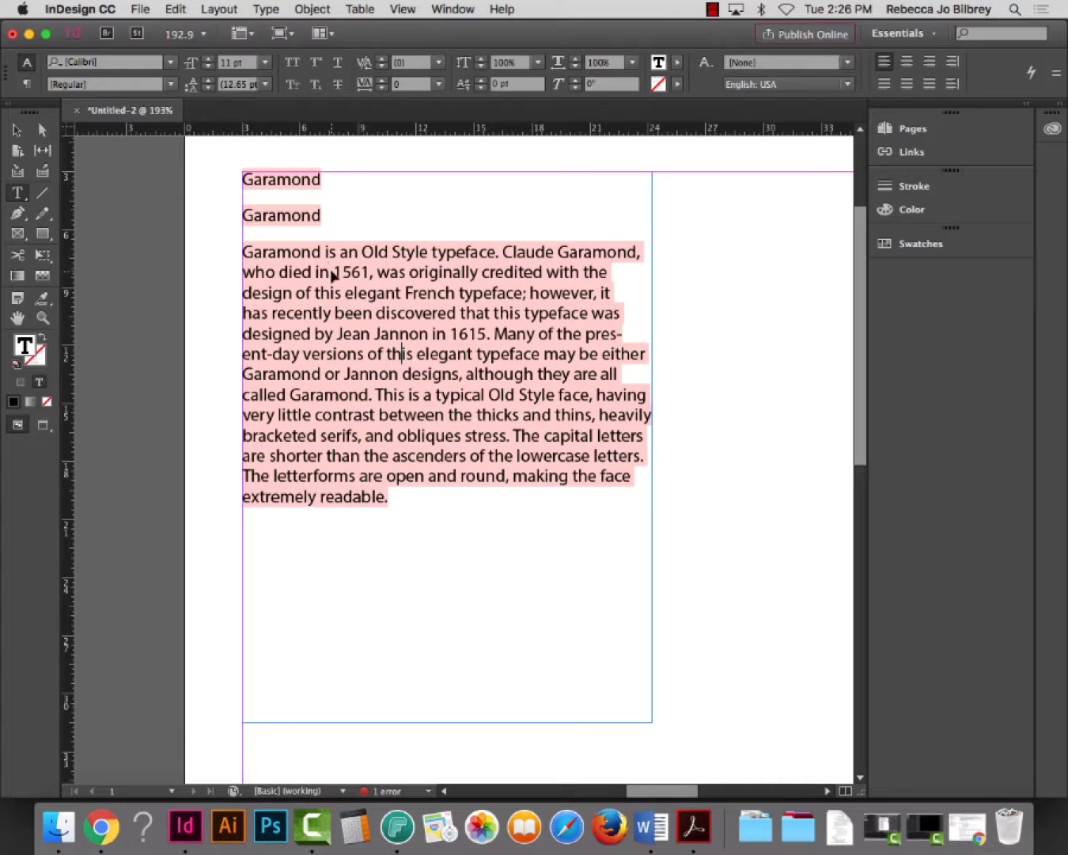
pyautogui.press('super+a')
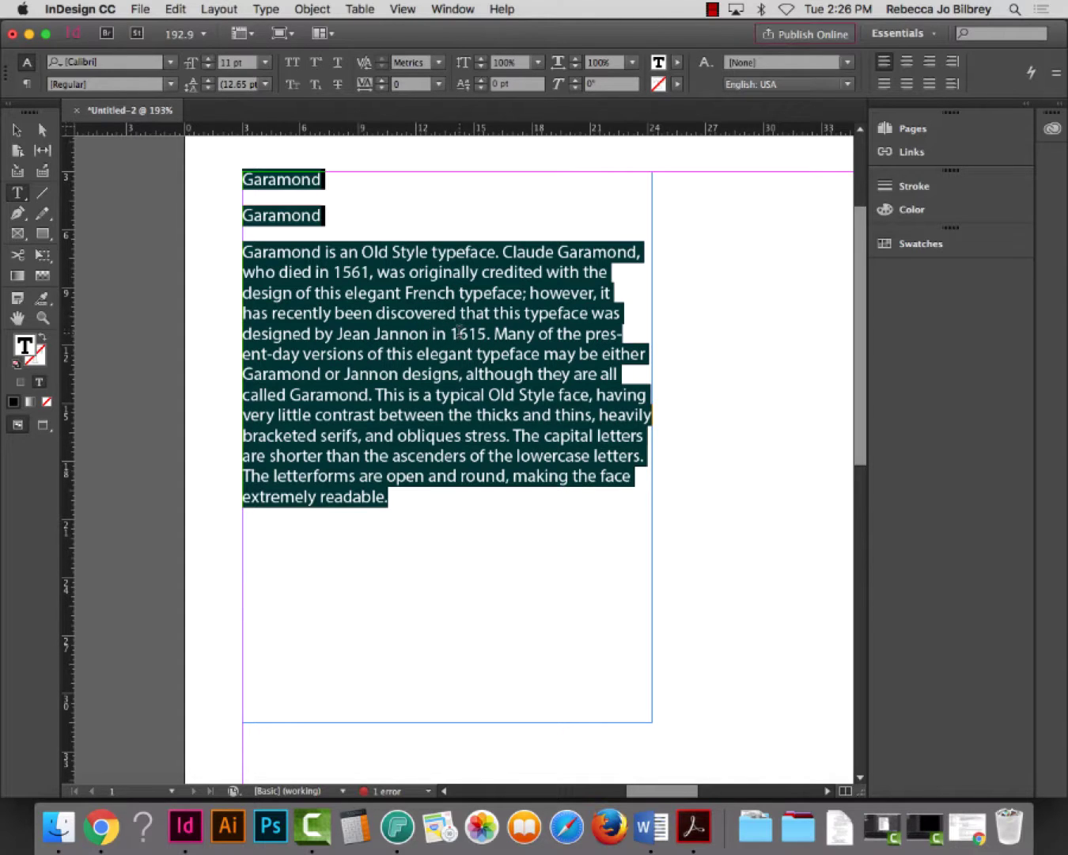
# Set the selected story in Adobe Garamond Pro Regular.
pyautogui.hscroll(2, 459, 332)
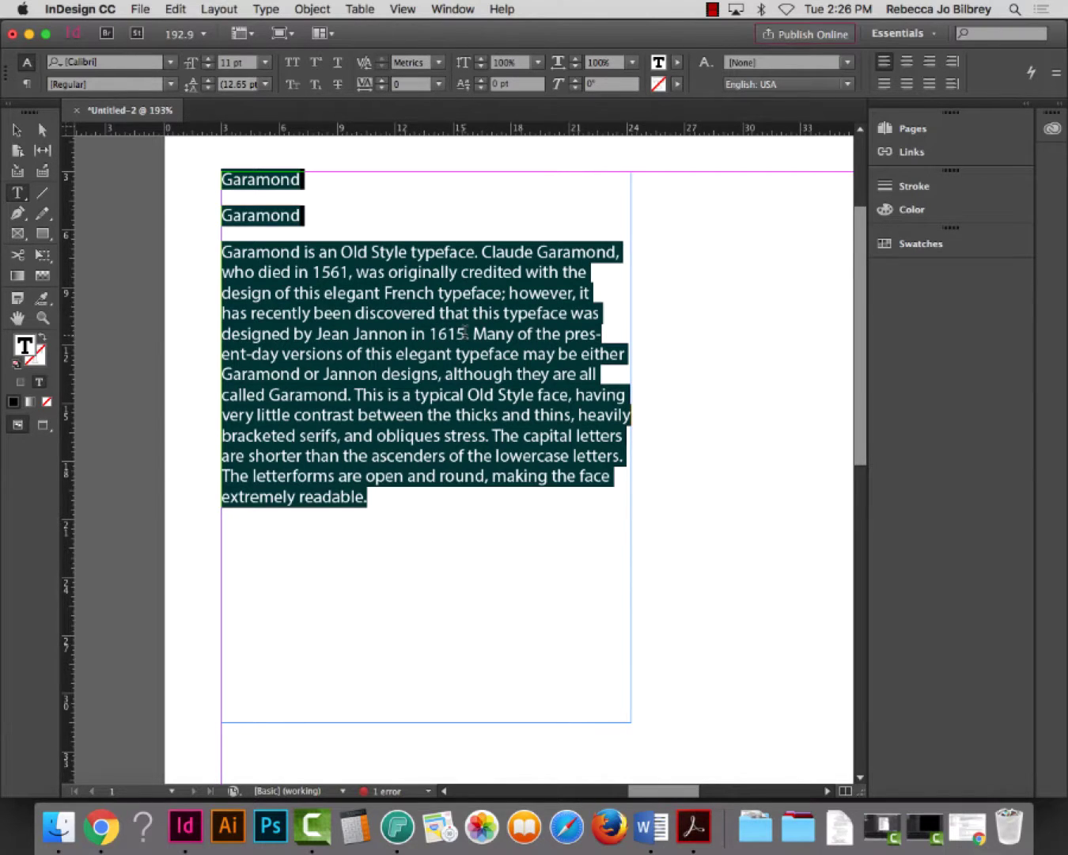
pyautogui.click(137, 62)
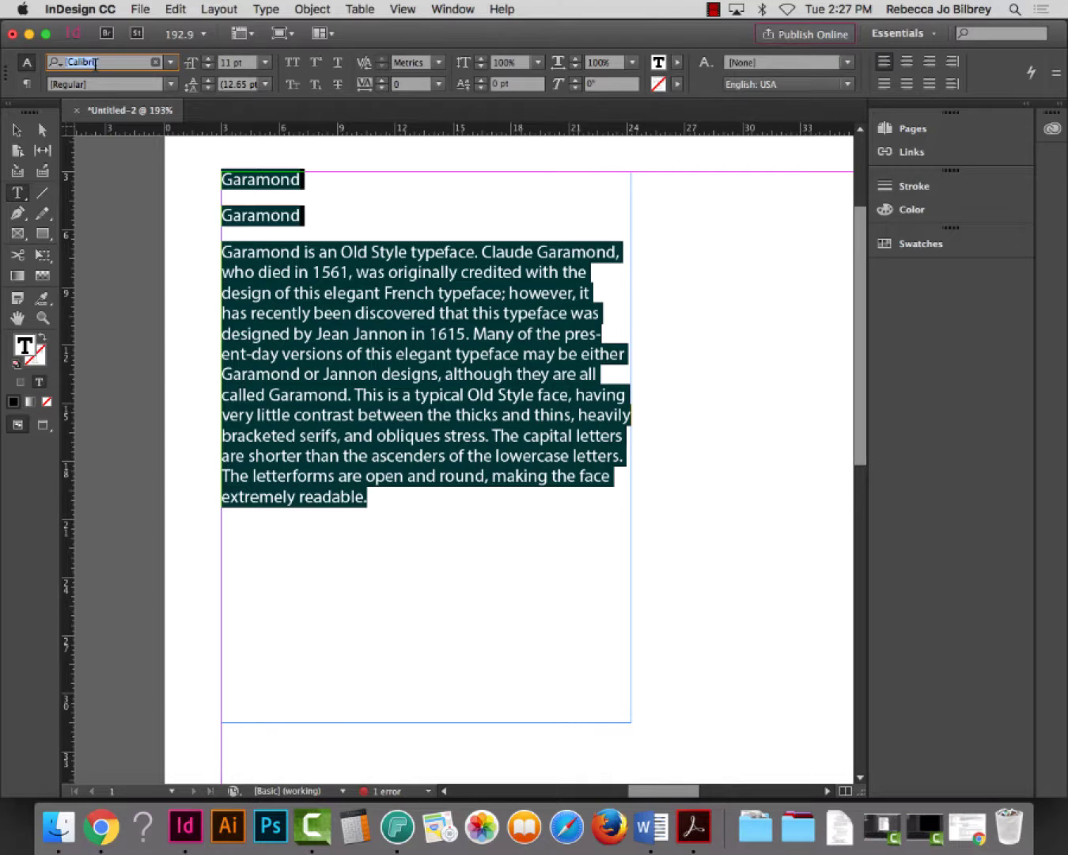
pyautogui.write('gara')
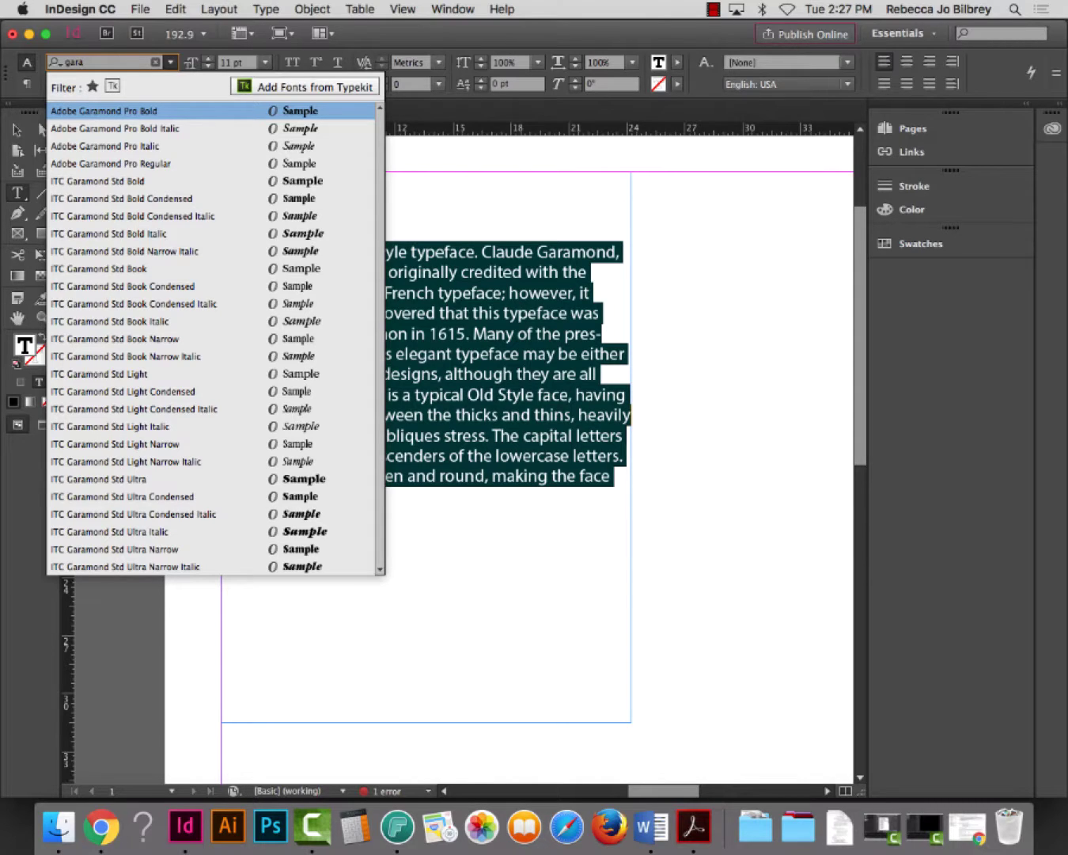
pyautogui.click(110, 164)
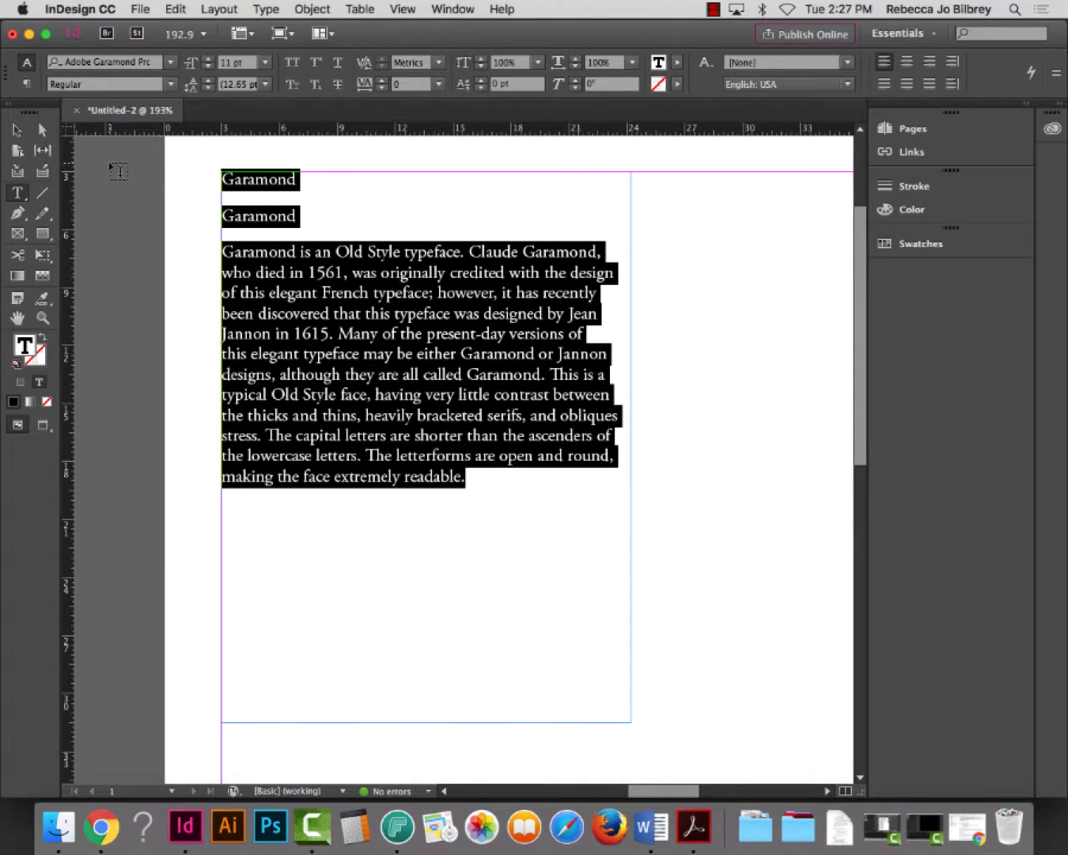
# Delete the two 'Garamond' heading lines above the paragraph.
pyautogui.click(225, 176)
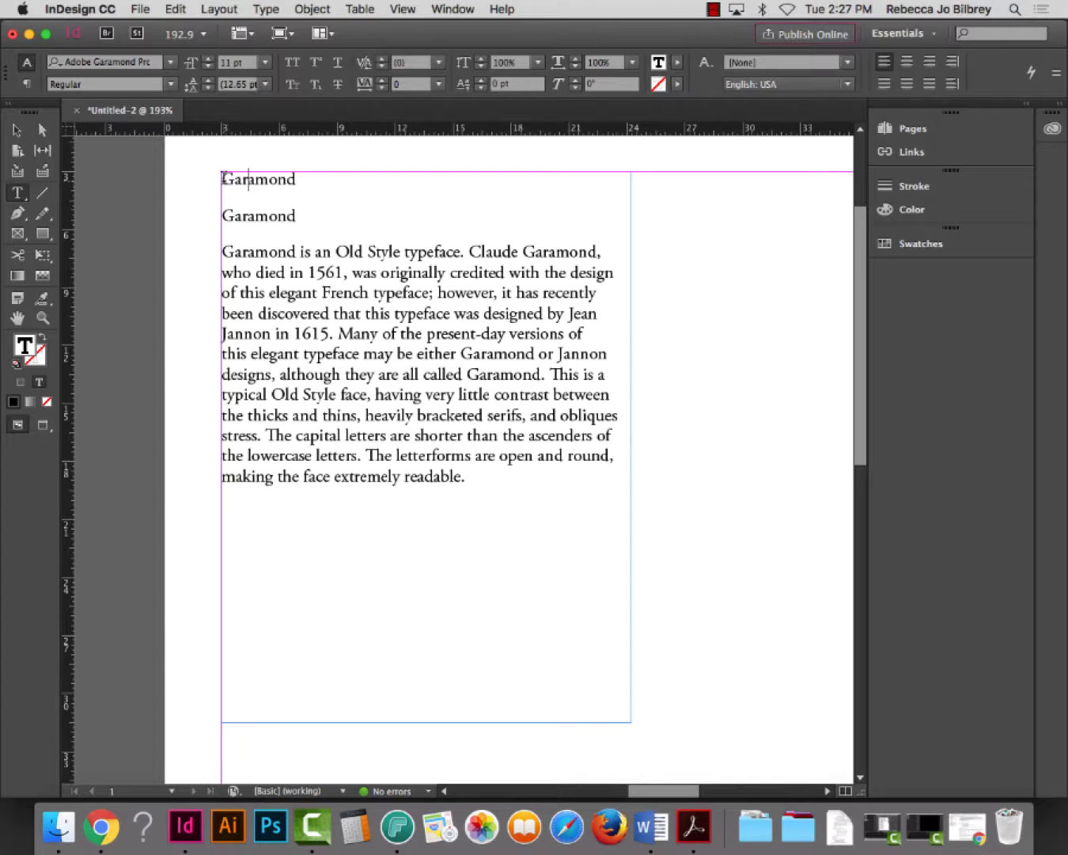
pyautogui.moveTo(222, 178); pyautogui.dragTo(320, 222)
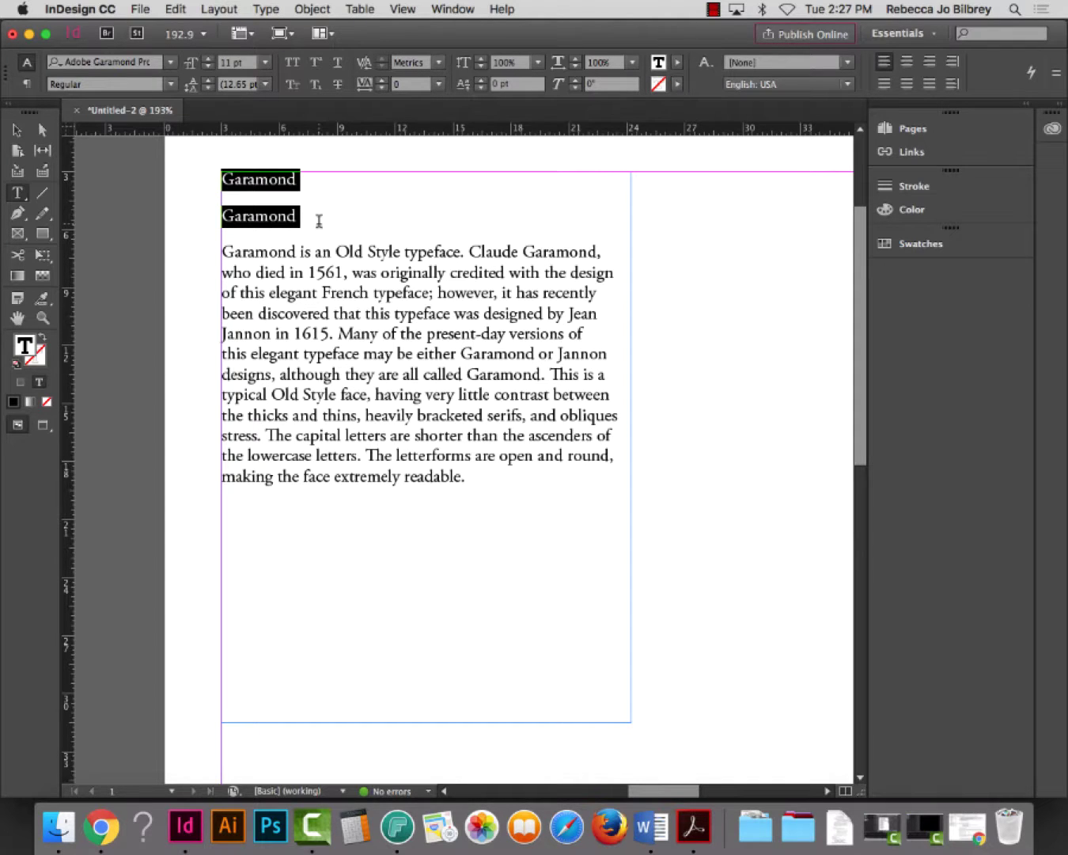
pyautogui.press('BackSpace')
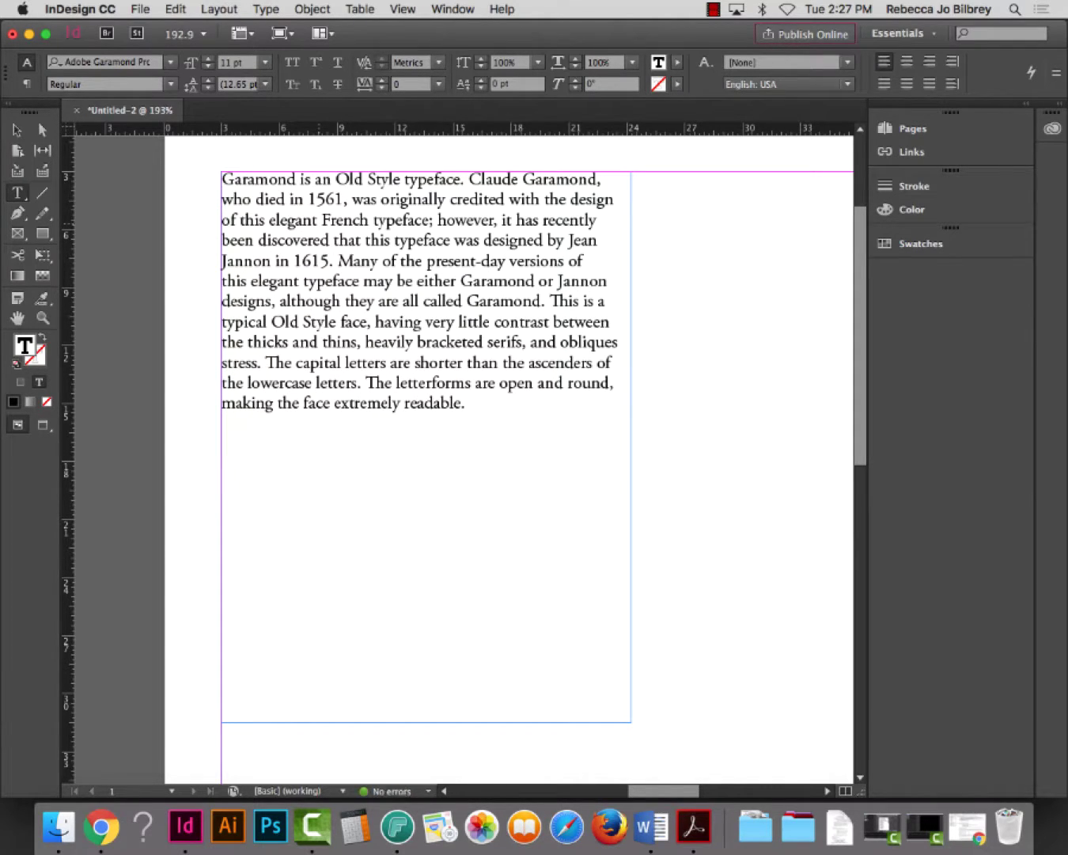